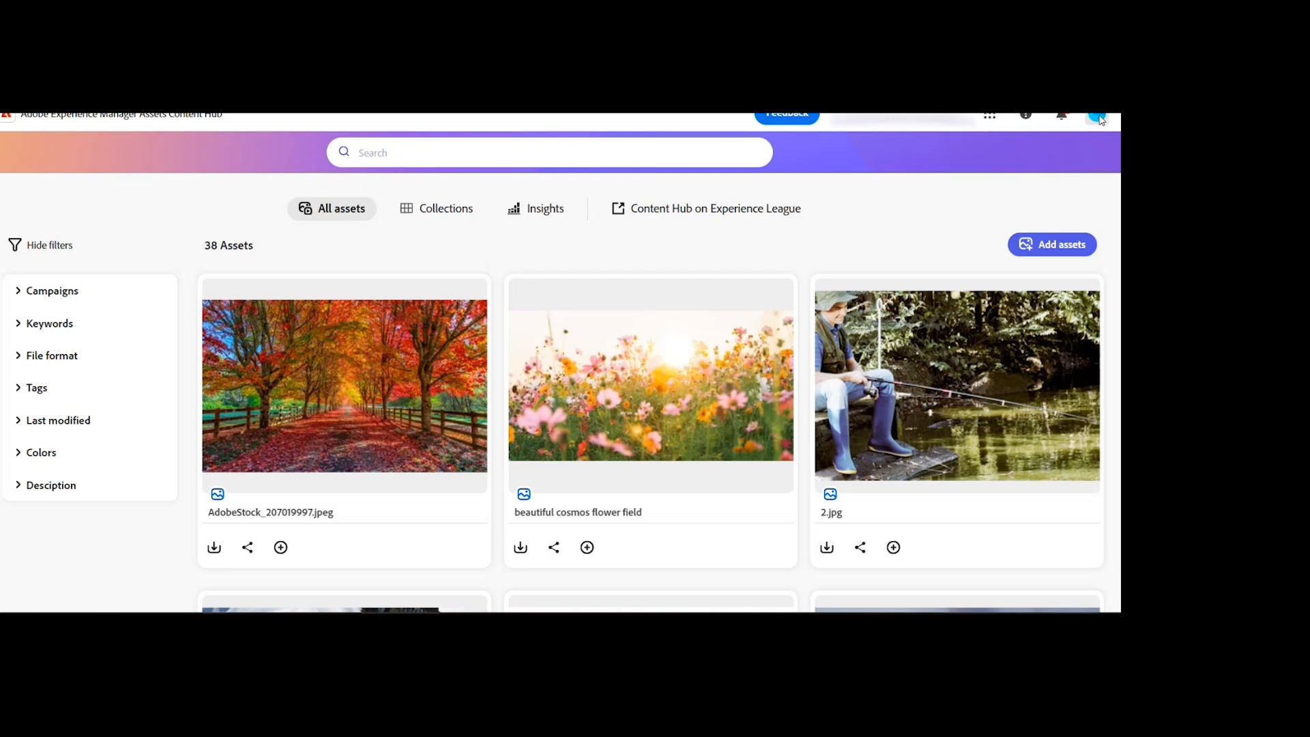
# Step: Open the Content Hub configurations and go to the metadata settings for asset details
pyautogui.click(1098, 118)
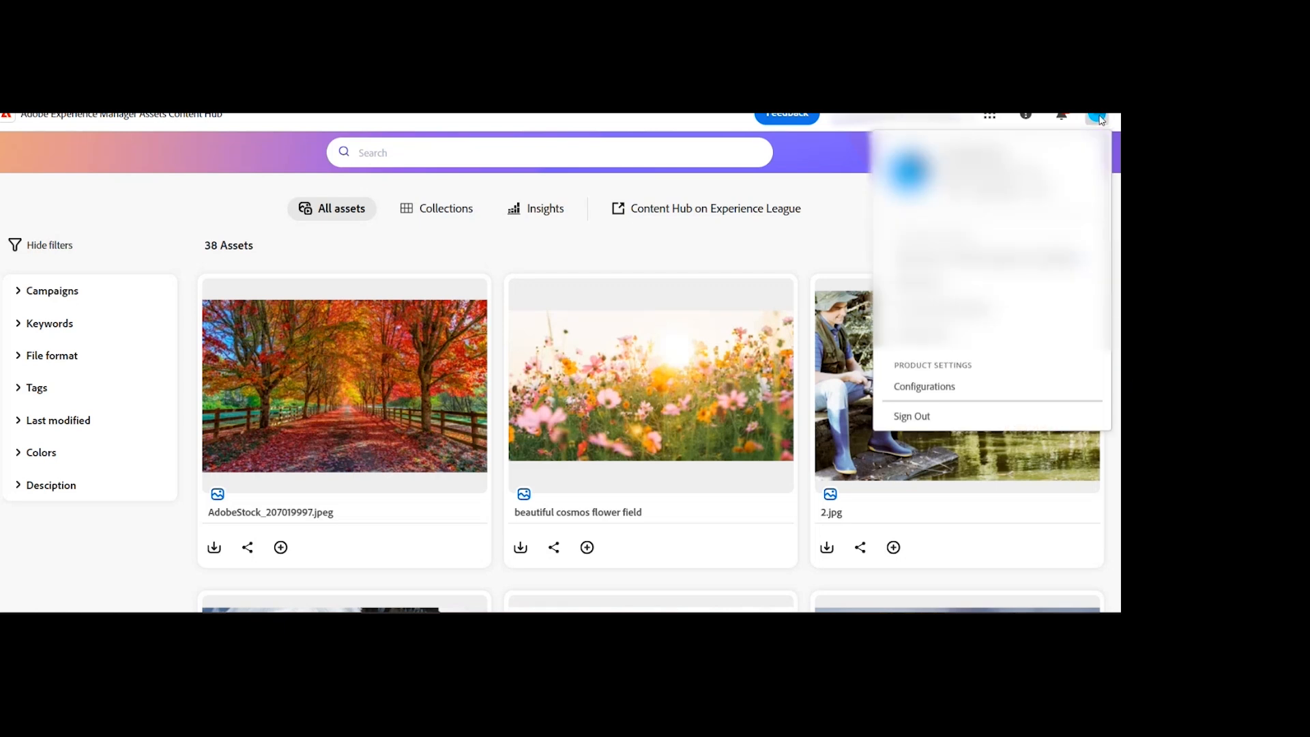
pyautogui.click(949, 387)
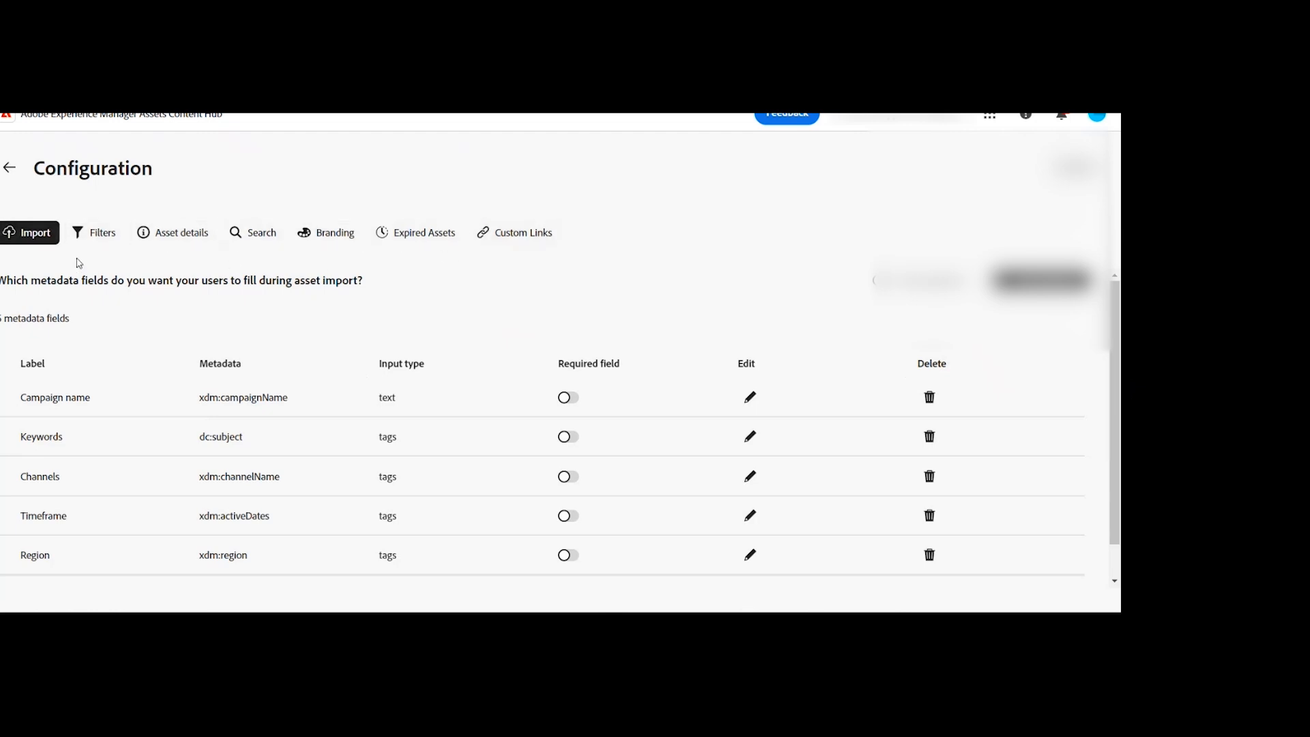
pyautogui.click(178, 250)
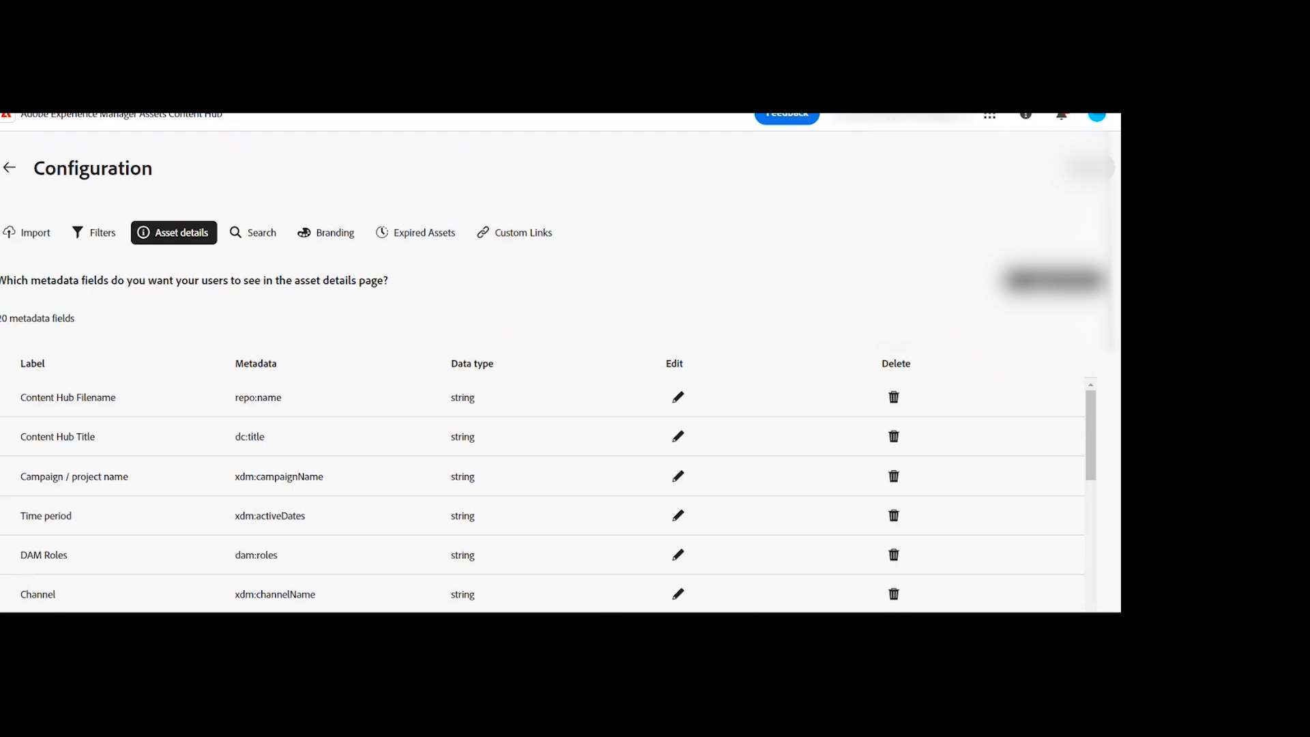
# Step: Start a new custom metadata field for asset details with the label CH Title
pyautogui.click(1053, 280)
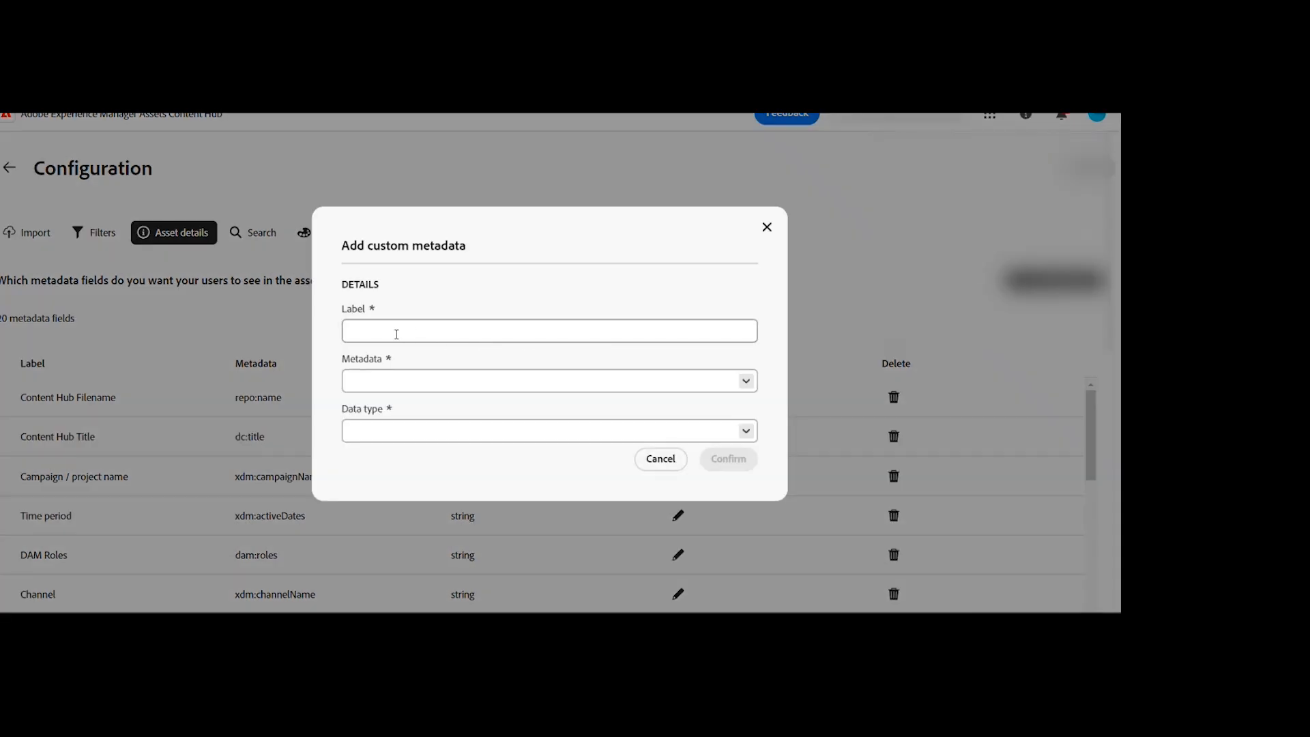
pyautogui.click(390, 332)
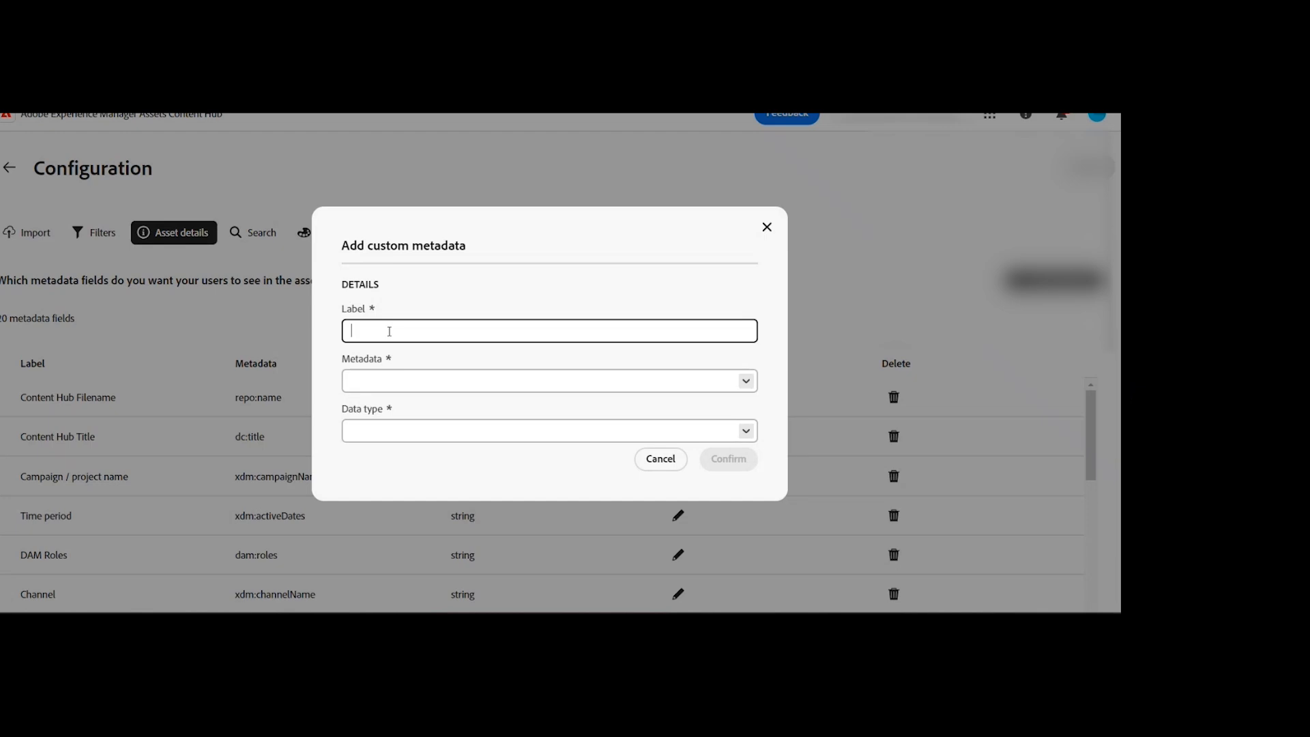
pyautogui.write('CH Title')
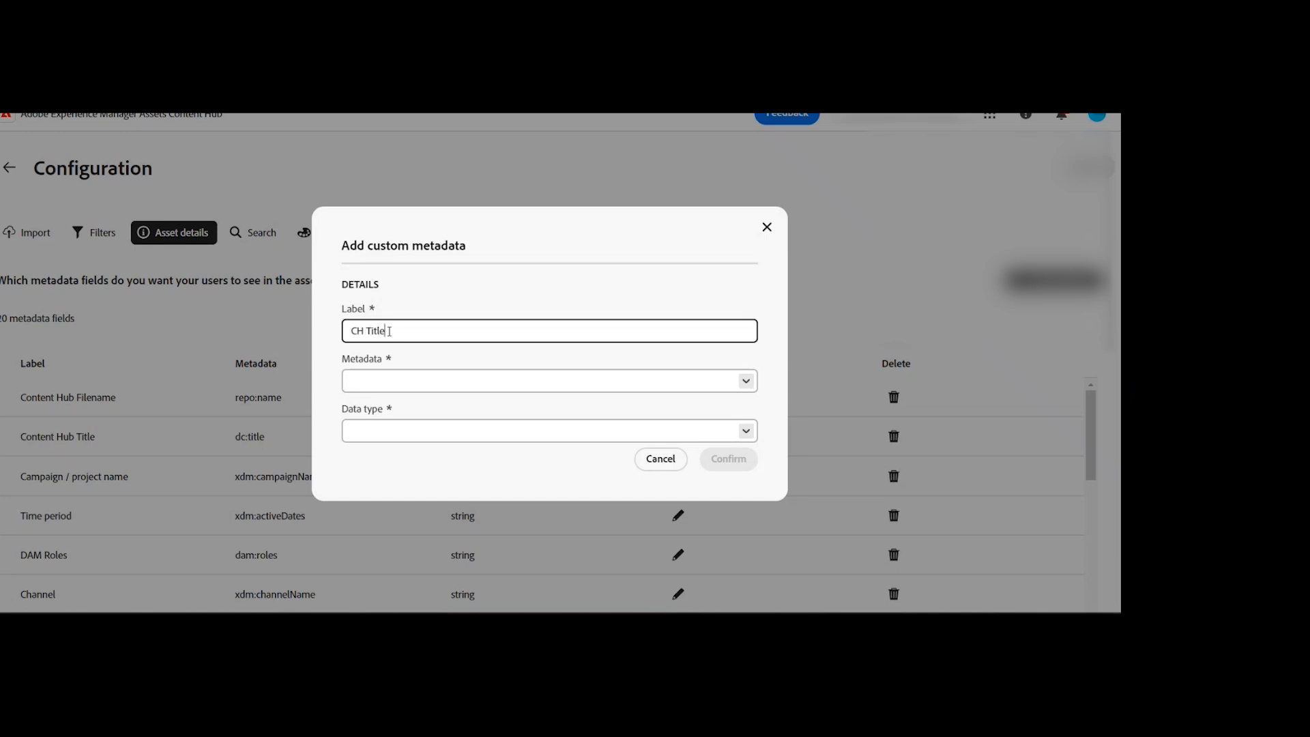
# Step: Try to map the CH Title field to the dc:title metadata property
pyautogui.click(748, 387)
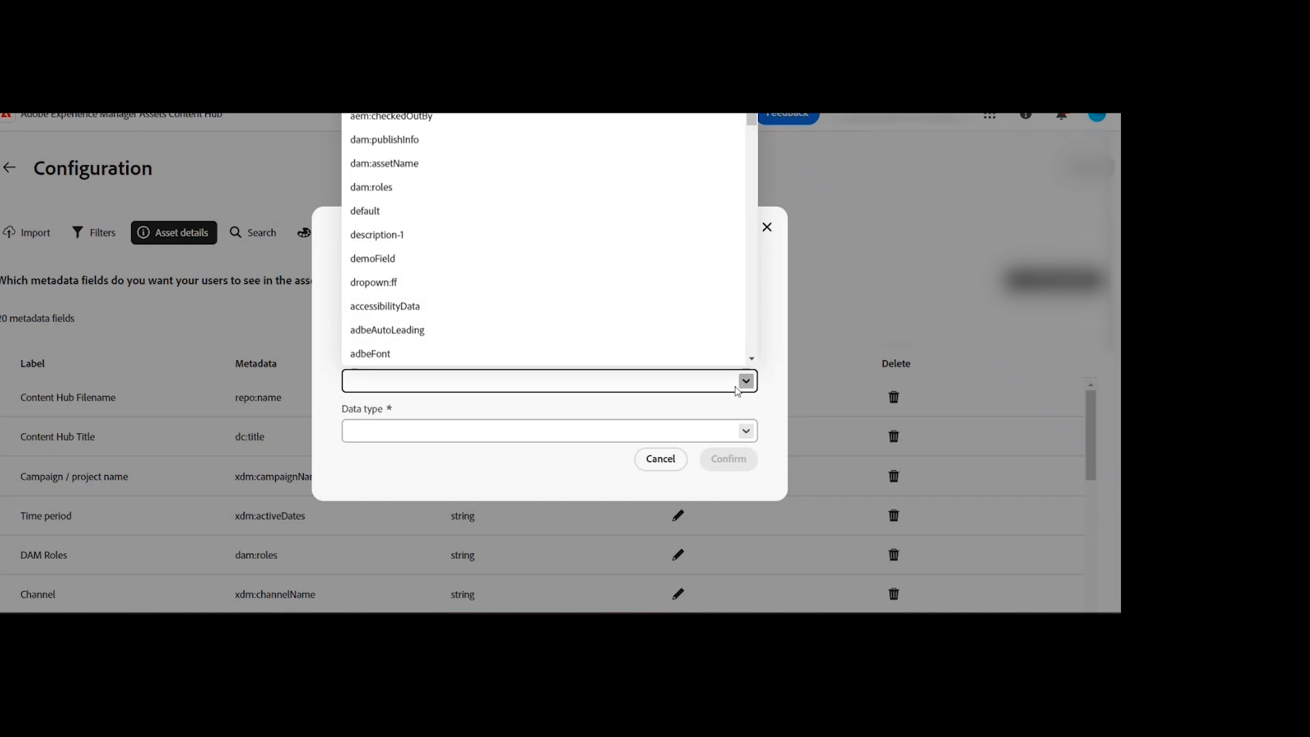
pyautogui.scroll(-10, 508, 241)
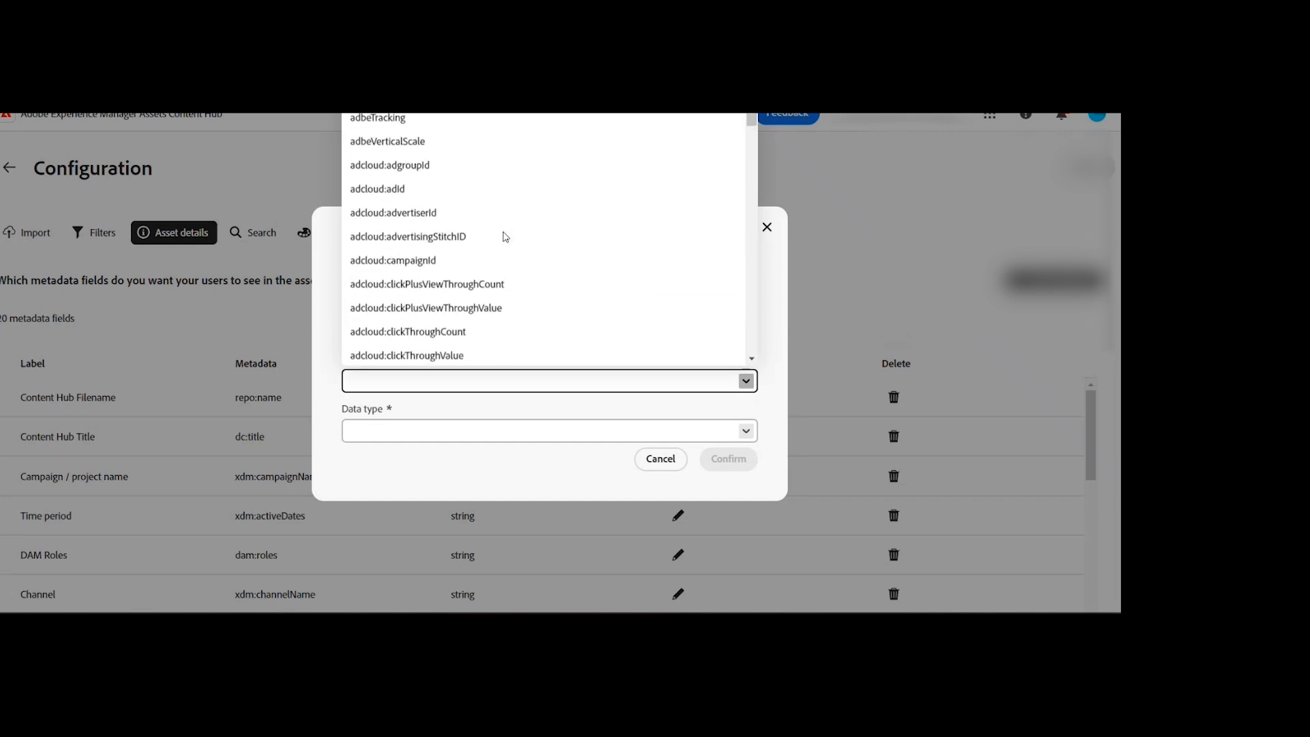
pyautogui.write('it')
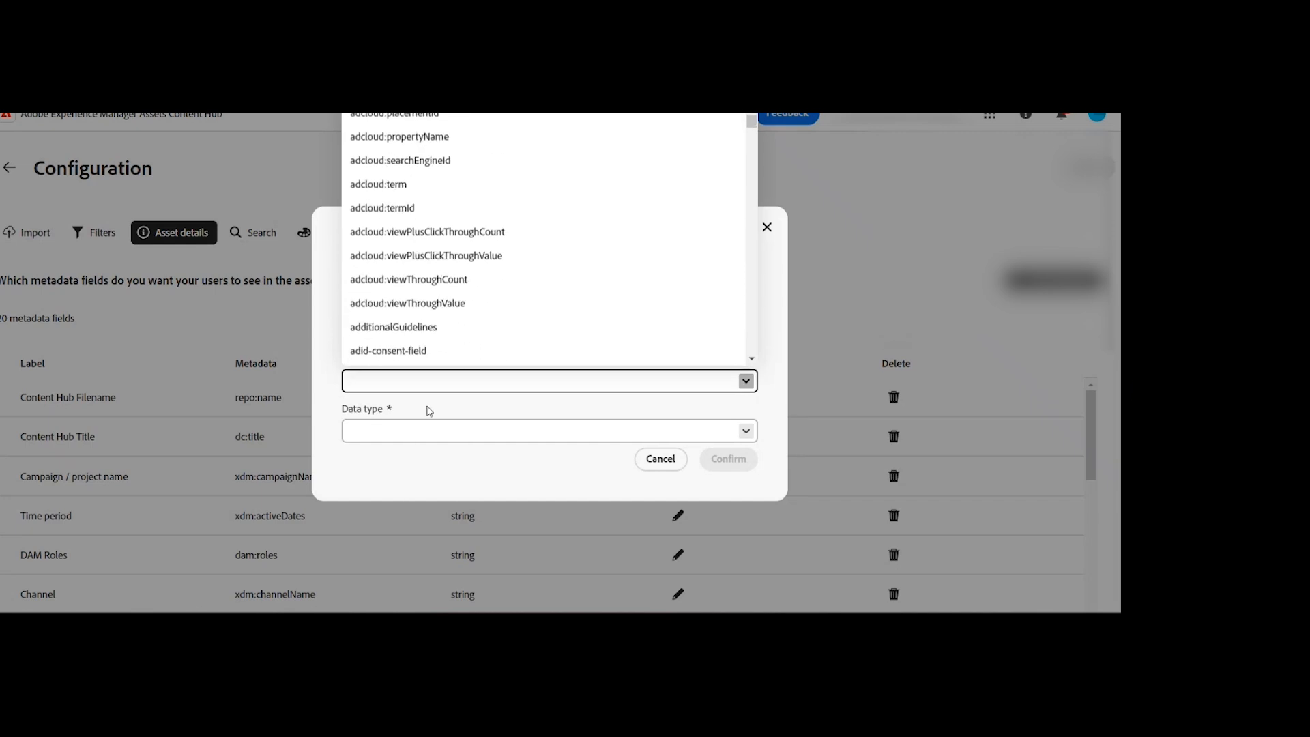
pyautogui.write('l')
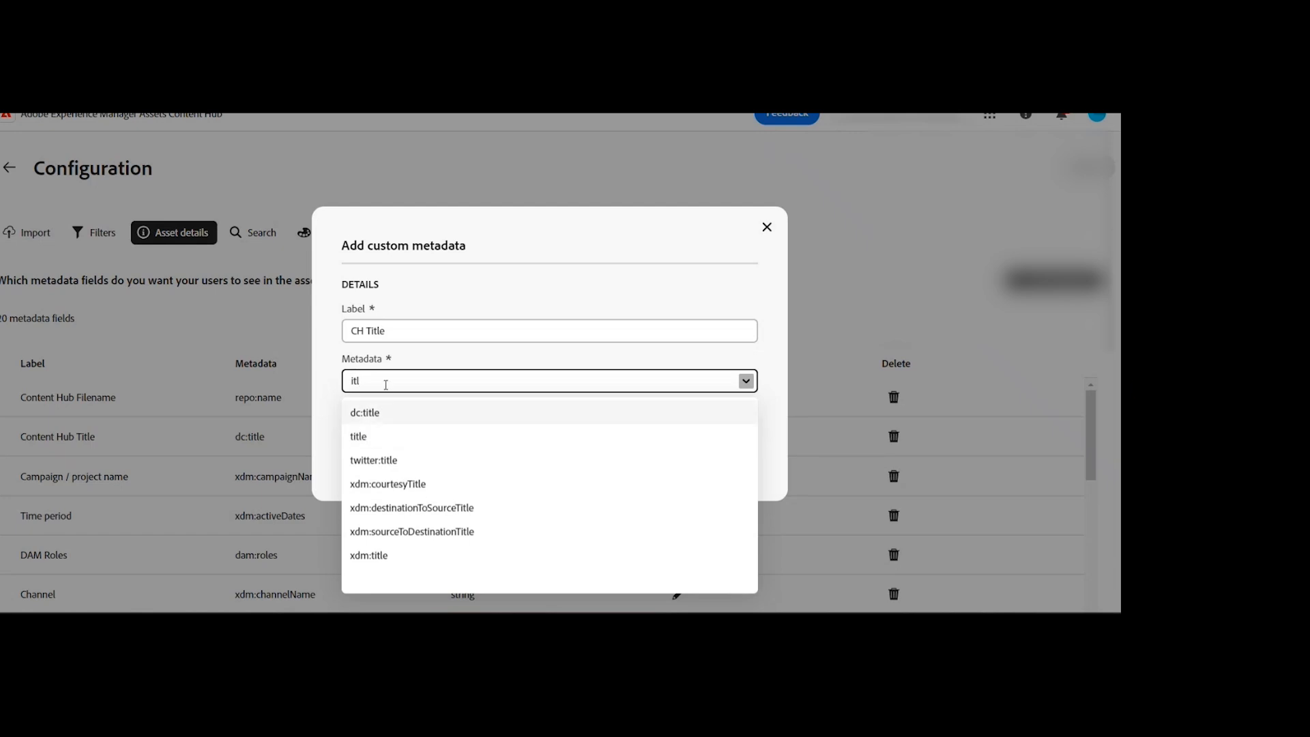
pyautogui.press('BackSpace')
pyautogui.press('BackSpace')
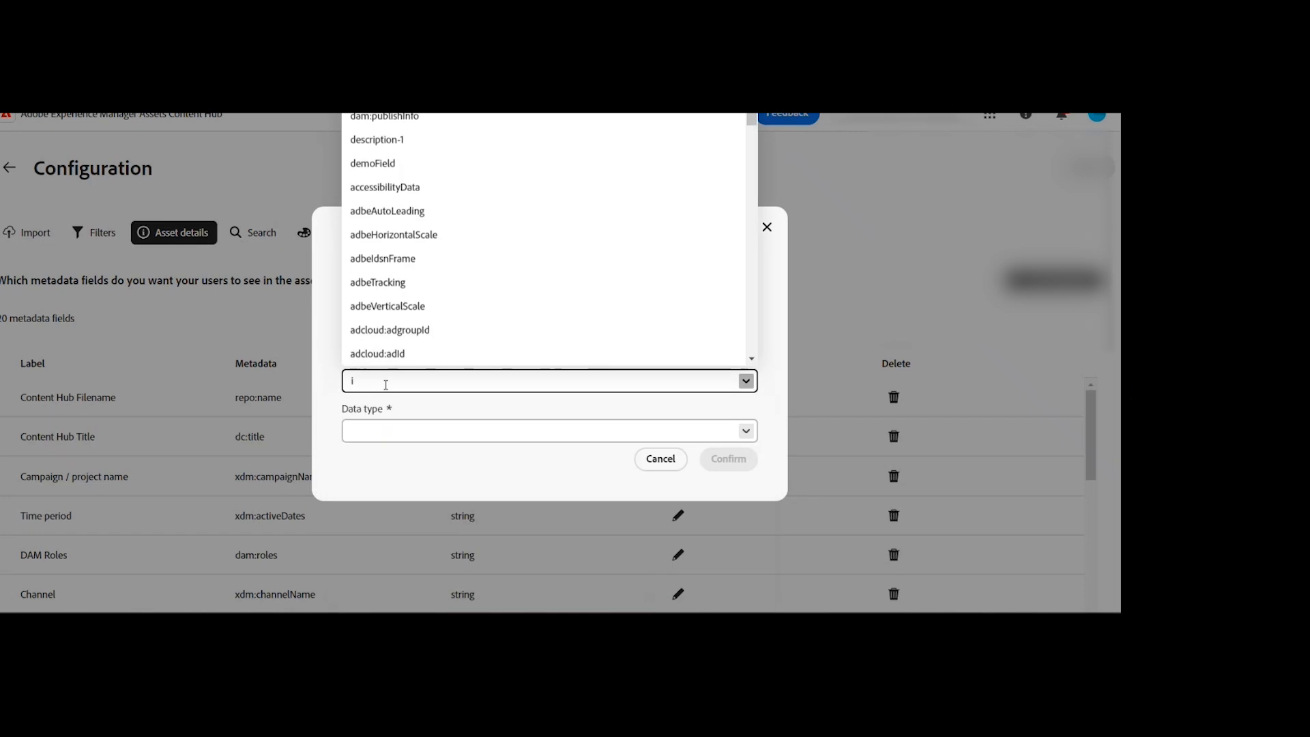
pyautogui.press('BackSpace')
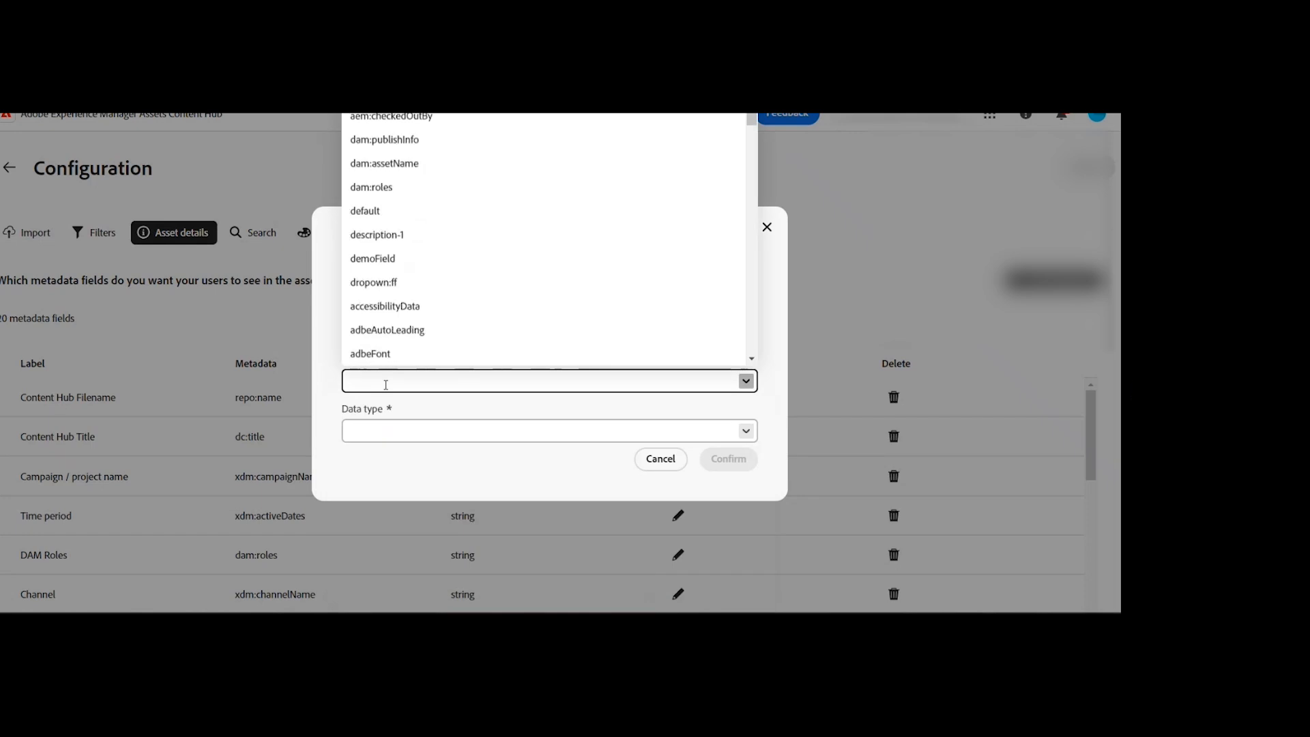
pyautogui.write('title')
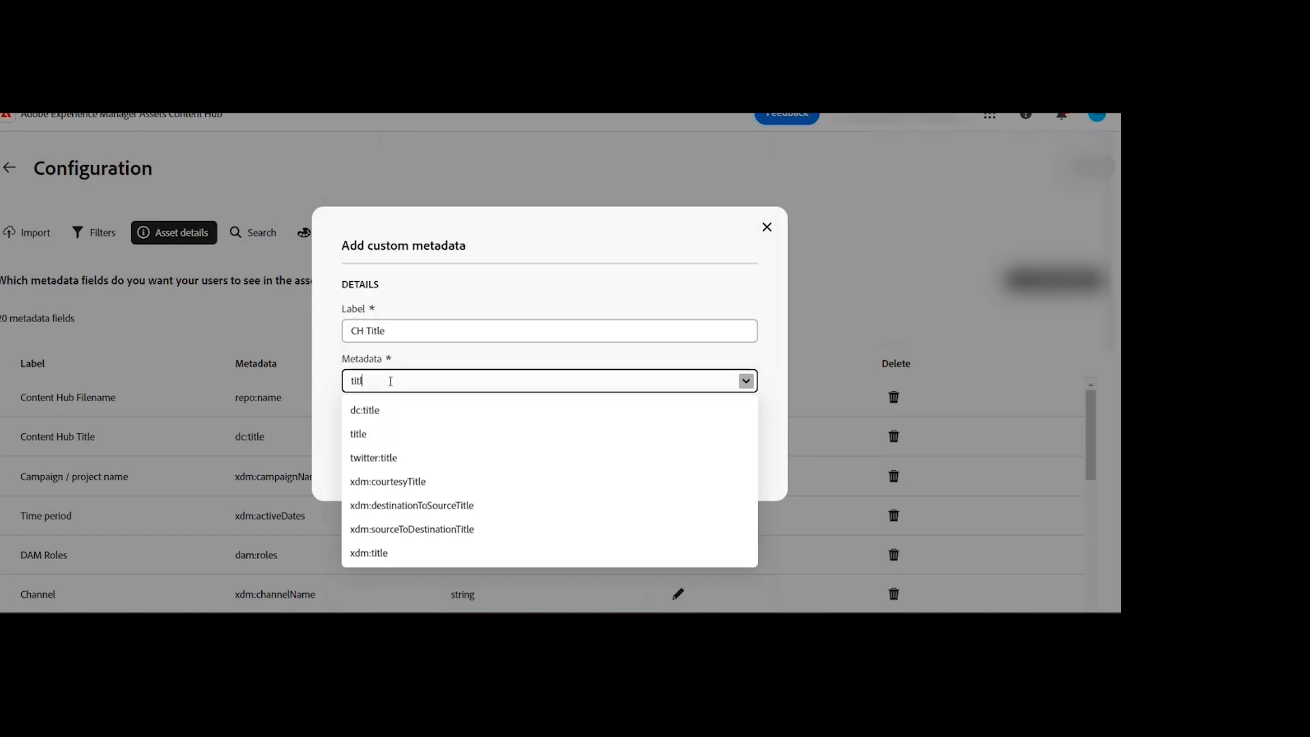
pyautogui.click(386, 416)
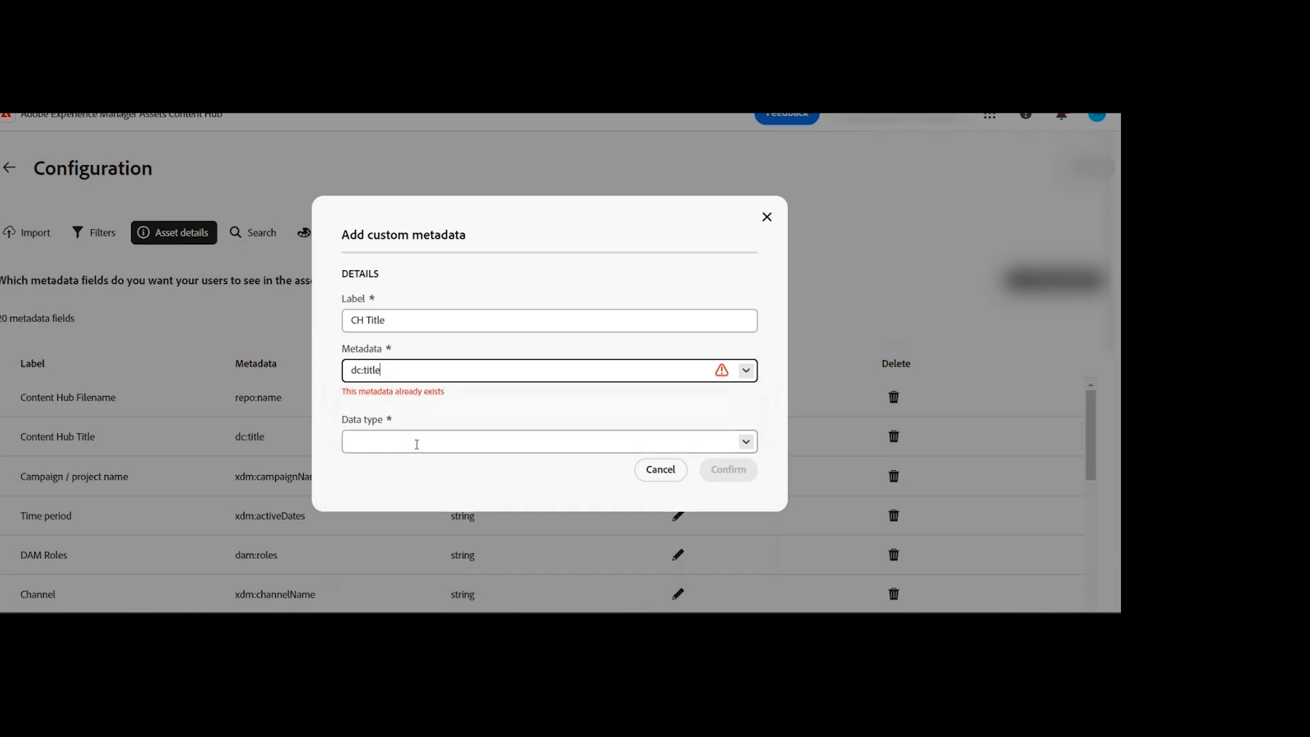
pyautogui.click(747, 443)
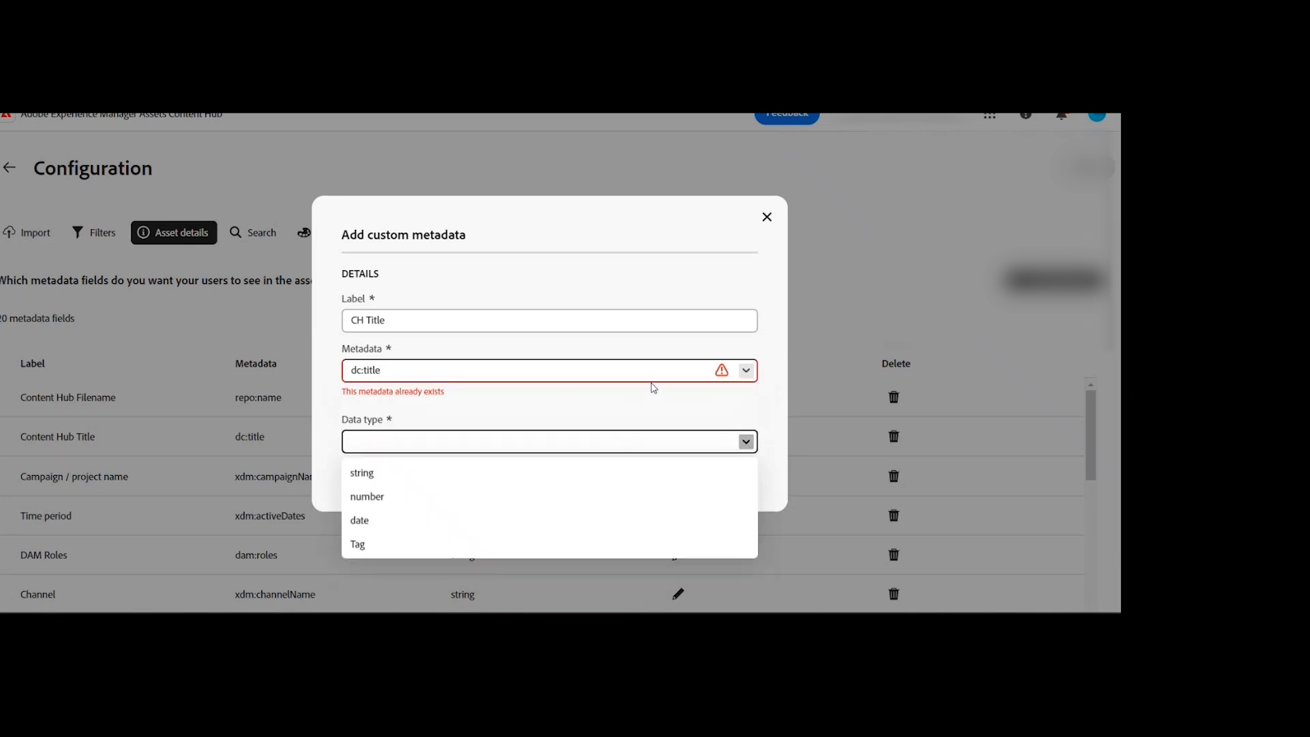
# Step: Set the CH Title field's metadata property to title
pyautogui.click(747, 370)
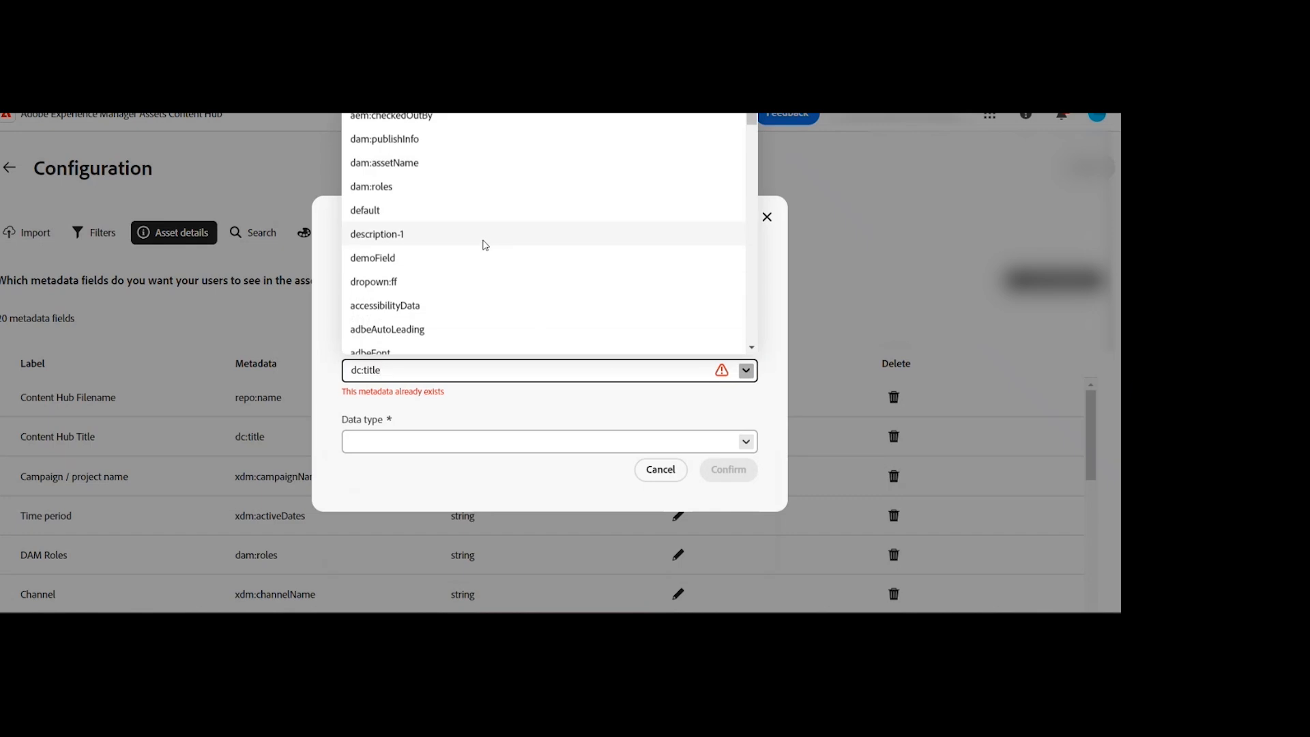
pyautogui.write('t')
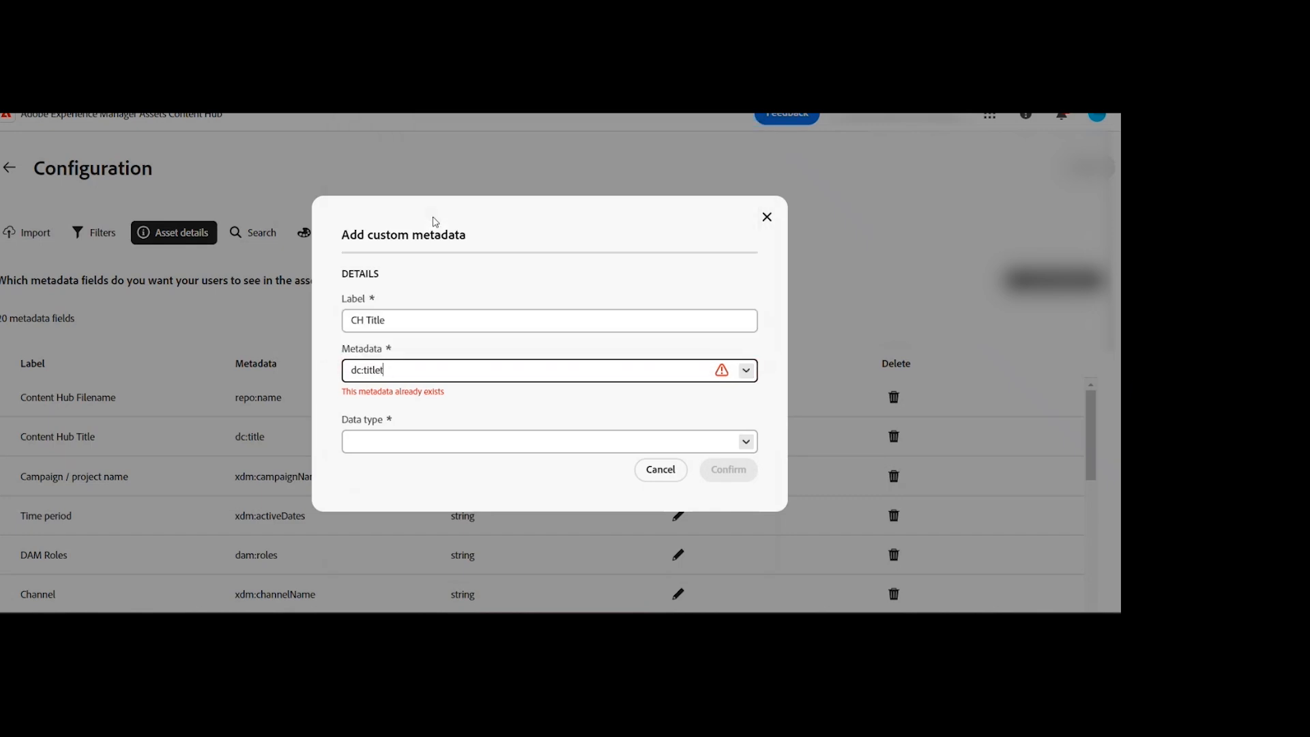
pyautogui.press('BackSpace')
pyautogui.press('BackSpace')
pyautogui.press('BackSpace')
pyautogui.press('BackSpace')
pyautogui.press('BackSpace')
pyautogui.press('BackSpace')
pyautogui.press('BackSpace')
pyautogui.press('BackSpace')
pyautogui.press('BackSpace')
pyautogui.write('titl')
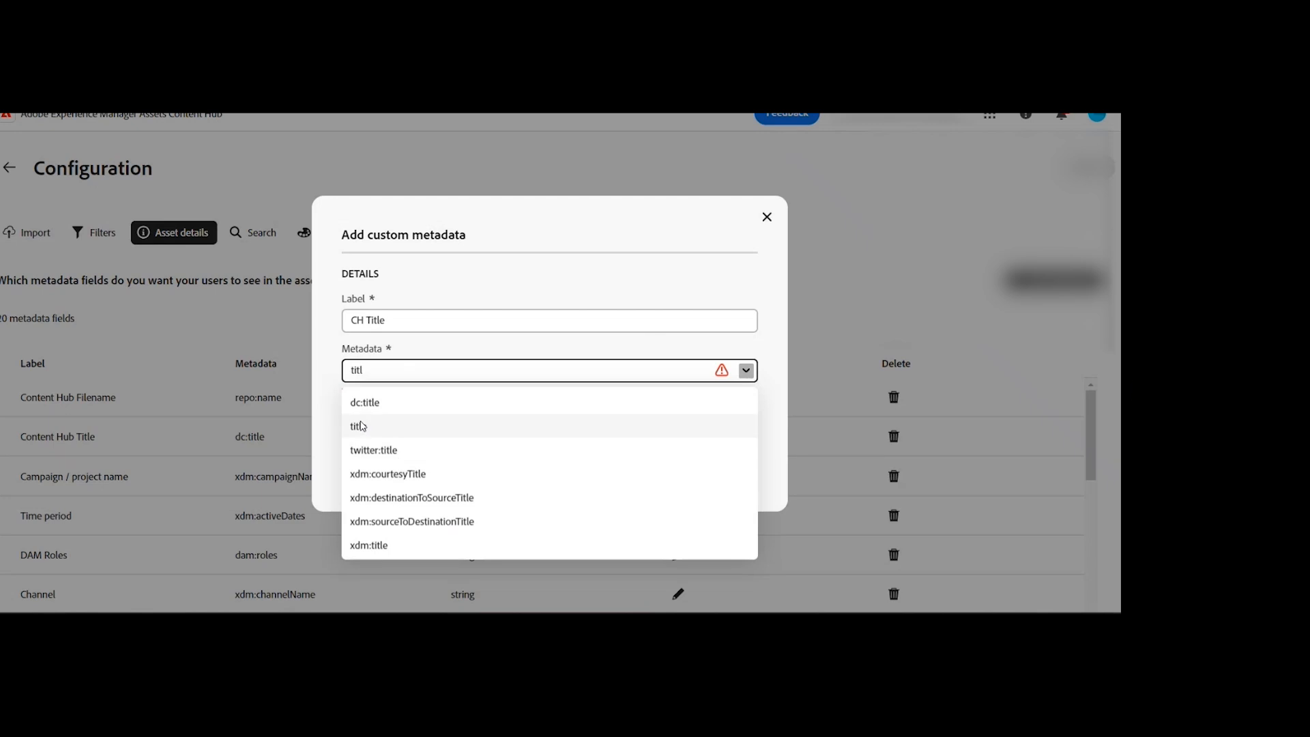
pyautogui.click(426, 425)
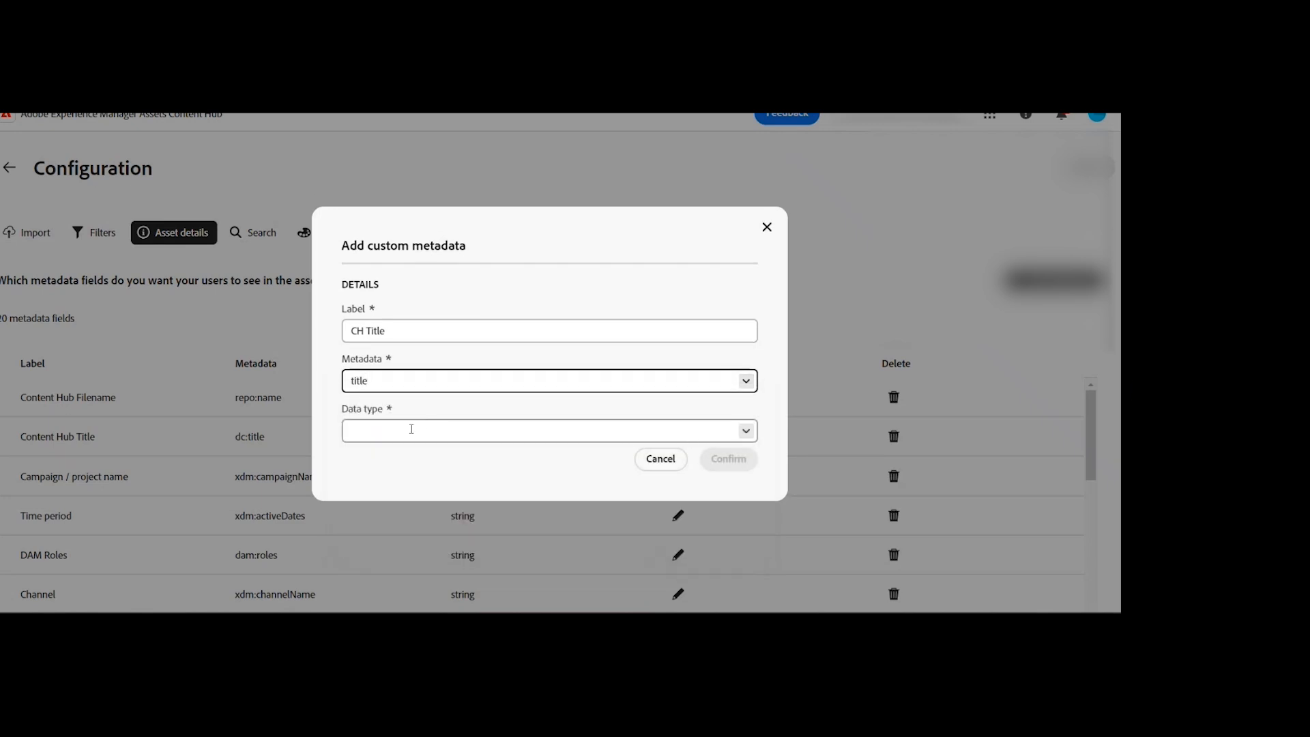
# Step: Set the CH Title field's data type to string and add the field to the asset details
pyautogui.click(745, 431)
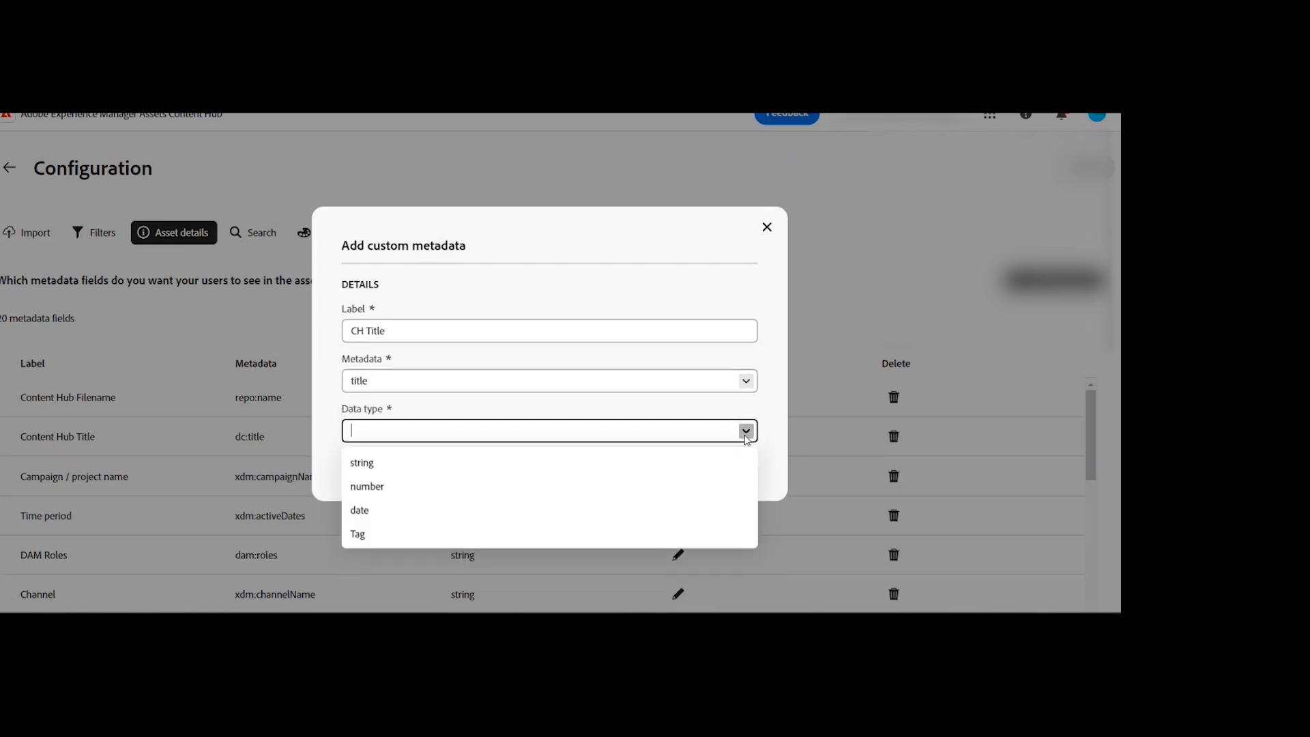
pyautogui.click(391, 469)
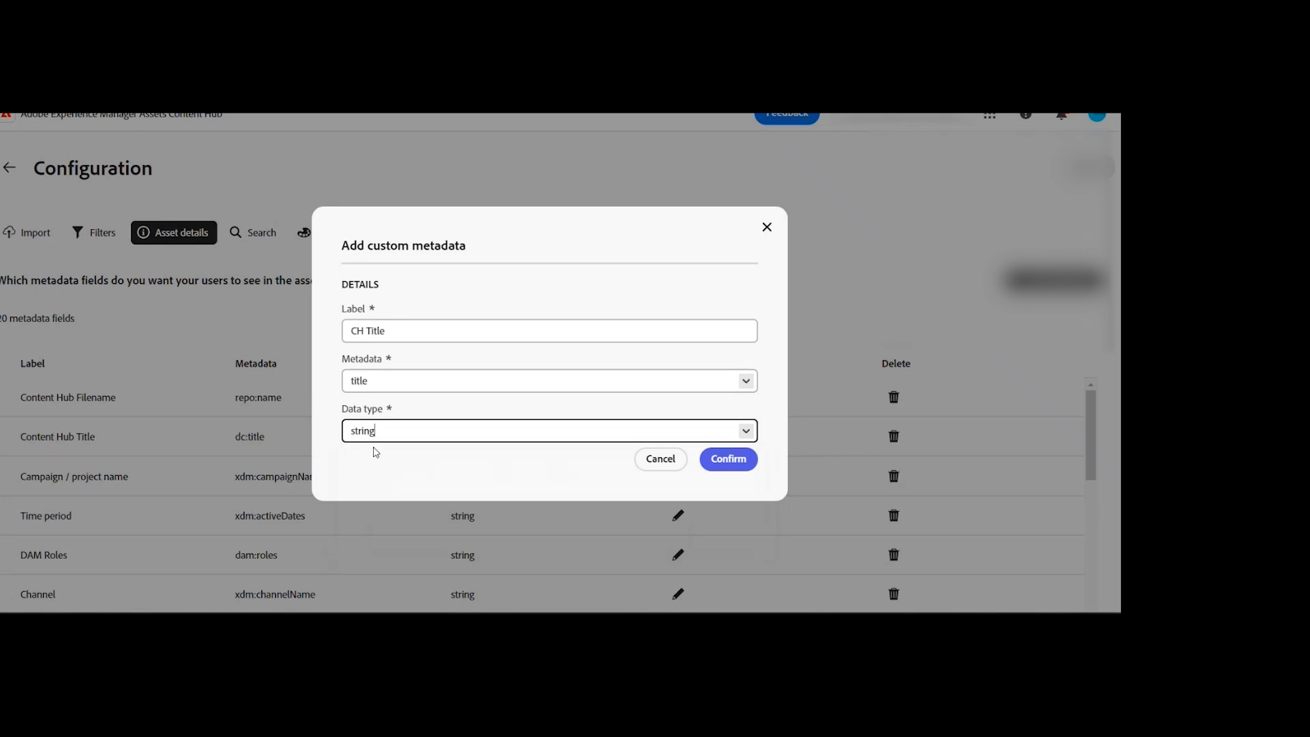
pyautogui.click(728, 459)
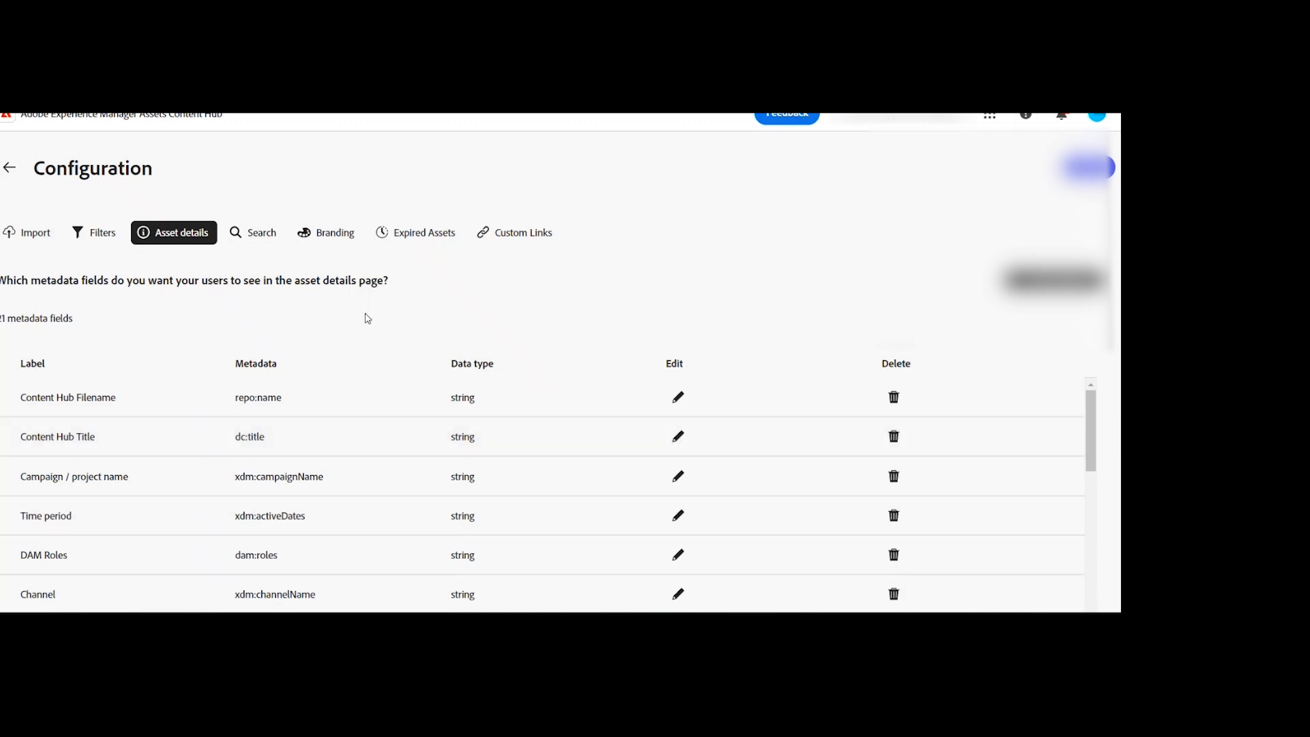
pyautogui.moveTo(16, 319); pyautogui.dragTo(1, 318)
pyautogui.click(25, 323)
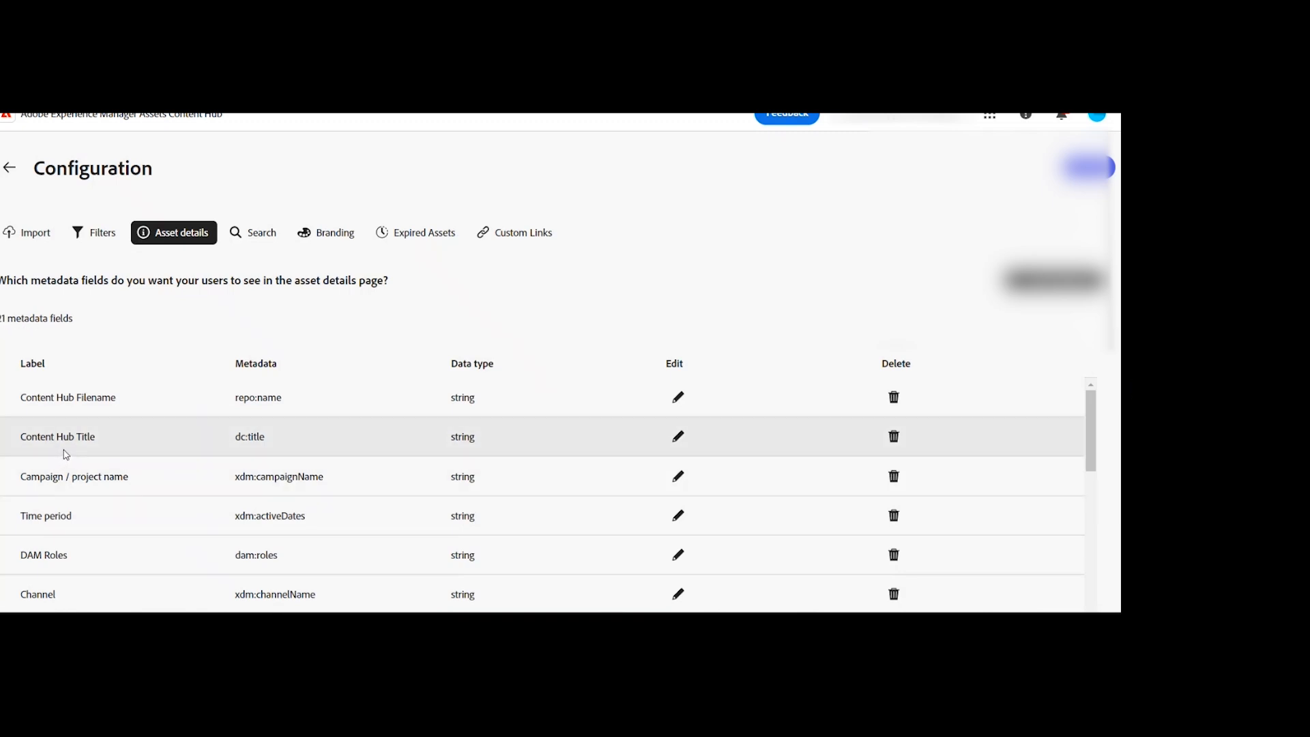
# Step: Delete the Content Hub Title metadata field from the asset details
pyautogui.click(898, 442)
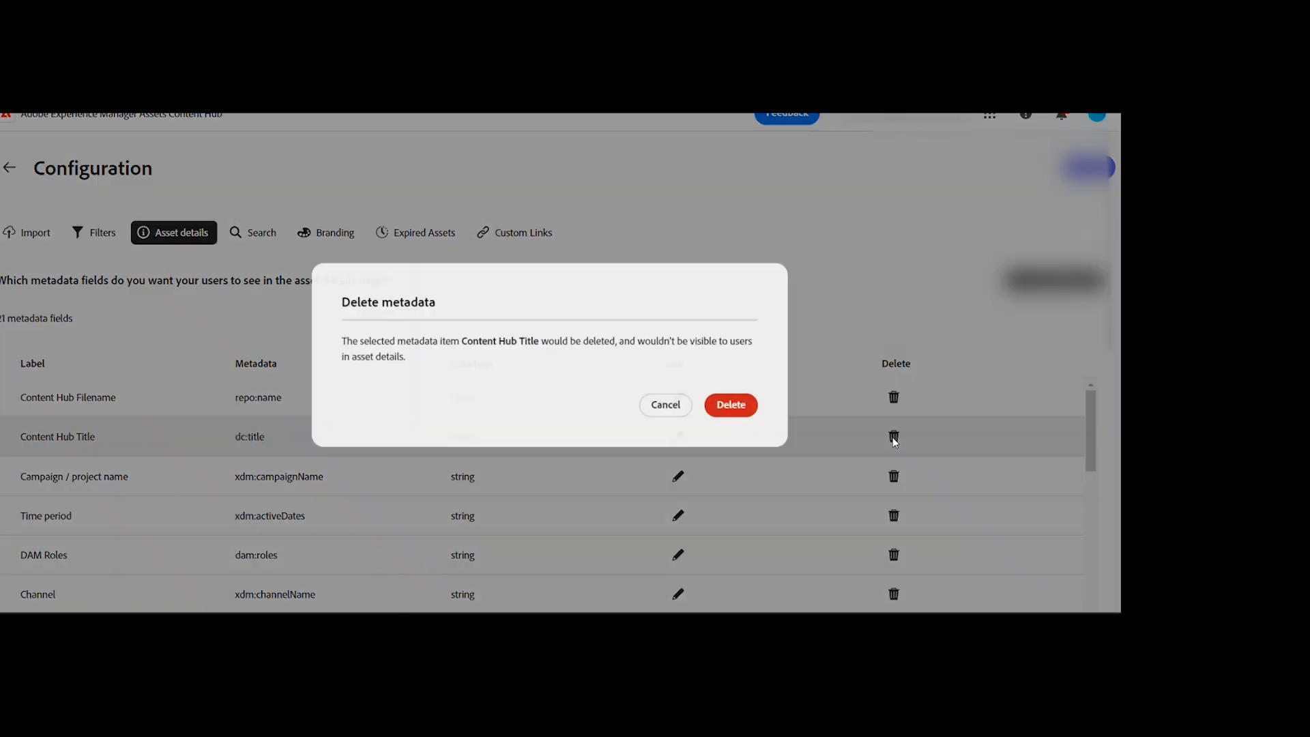
pyautogui.click(737, 408)
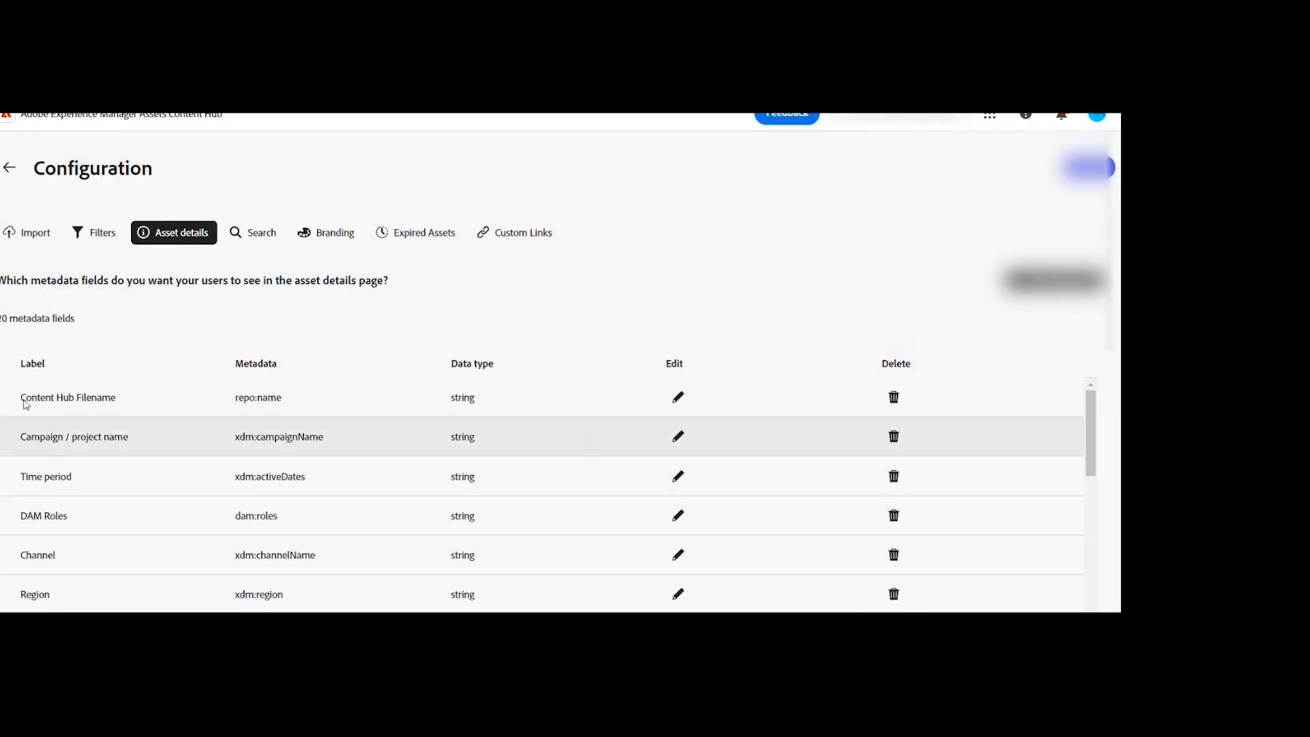
pyautogui.doubleClick(2, 317)
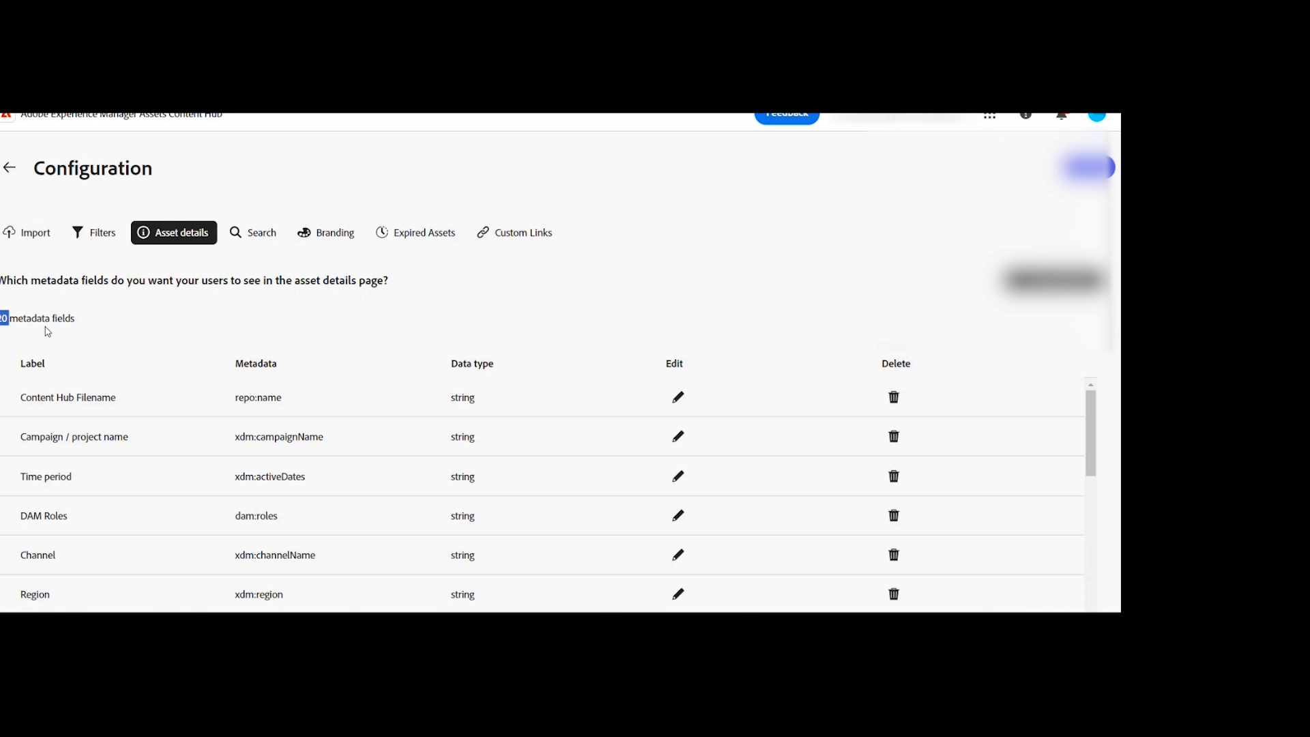
pyautogui.click(84, 320)
# Step: Review the metadata fields for asset import, including the required-field setting of Campaign name
pyautogui.click(34, 231)
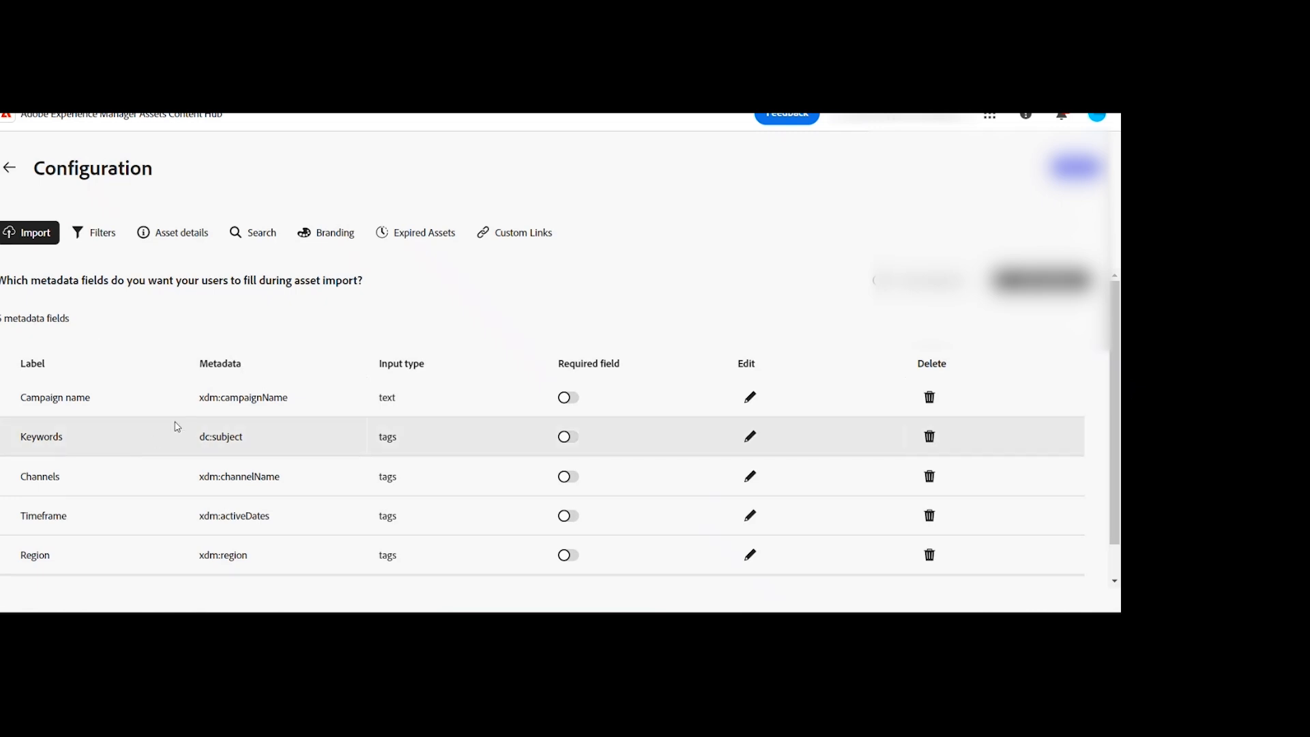
pyautogui.scroll(-1, 227, 358)
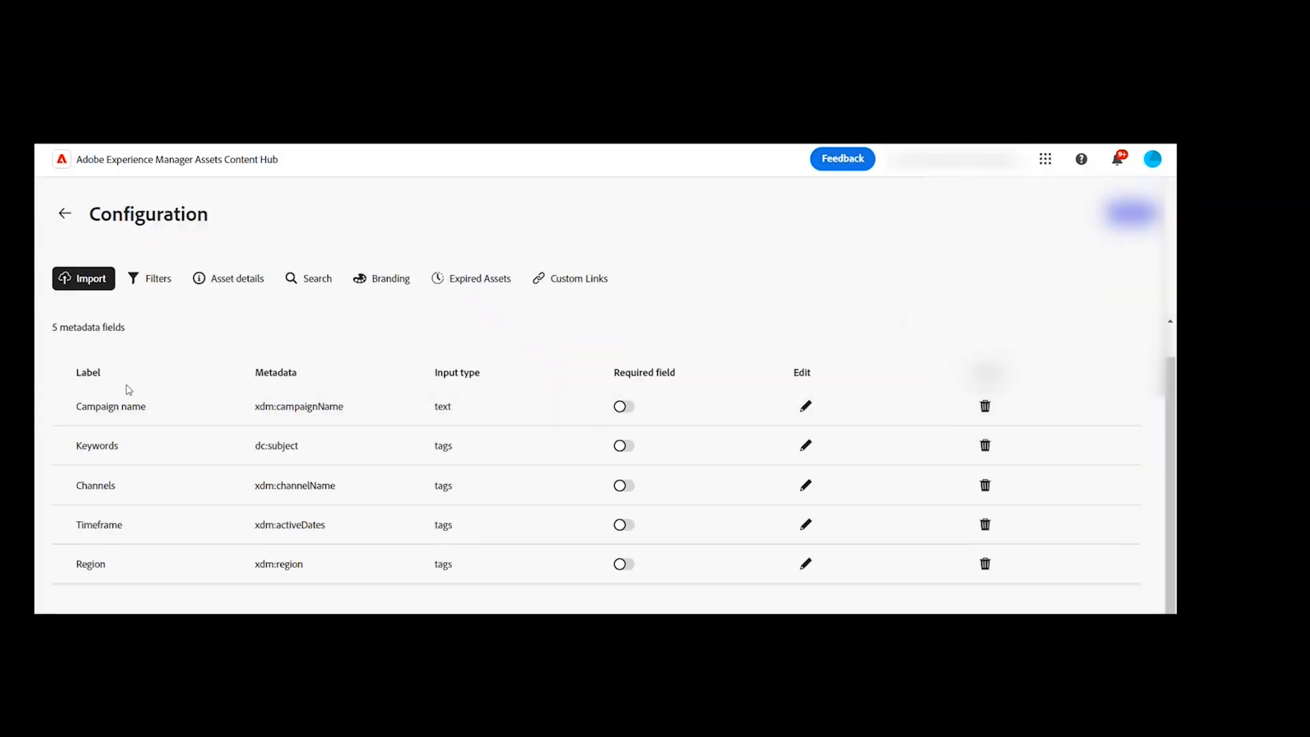
pyautogui.scroll(1, 993, 404)
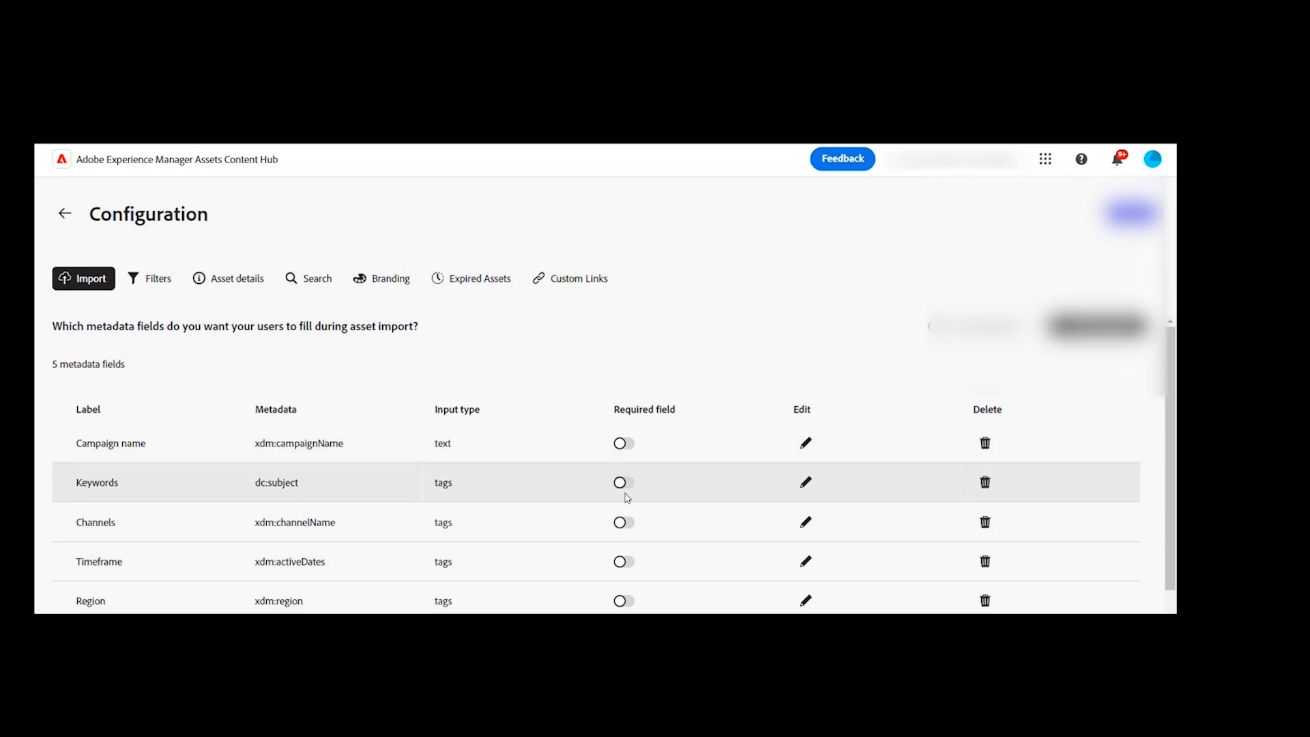
pyautogui.click(628, 449)
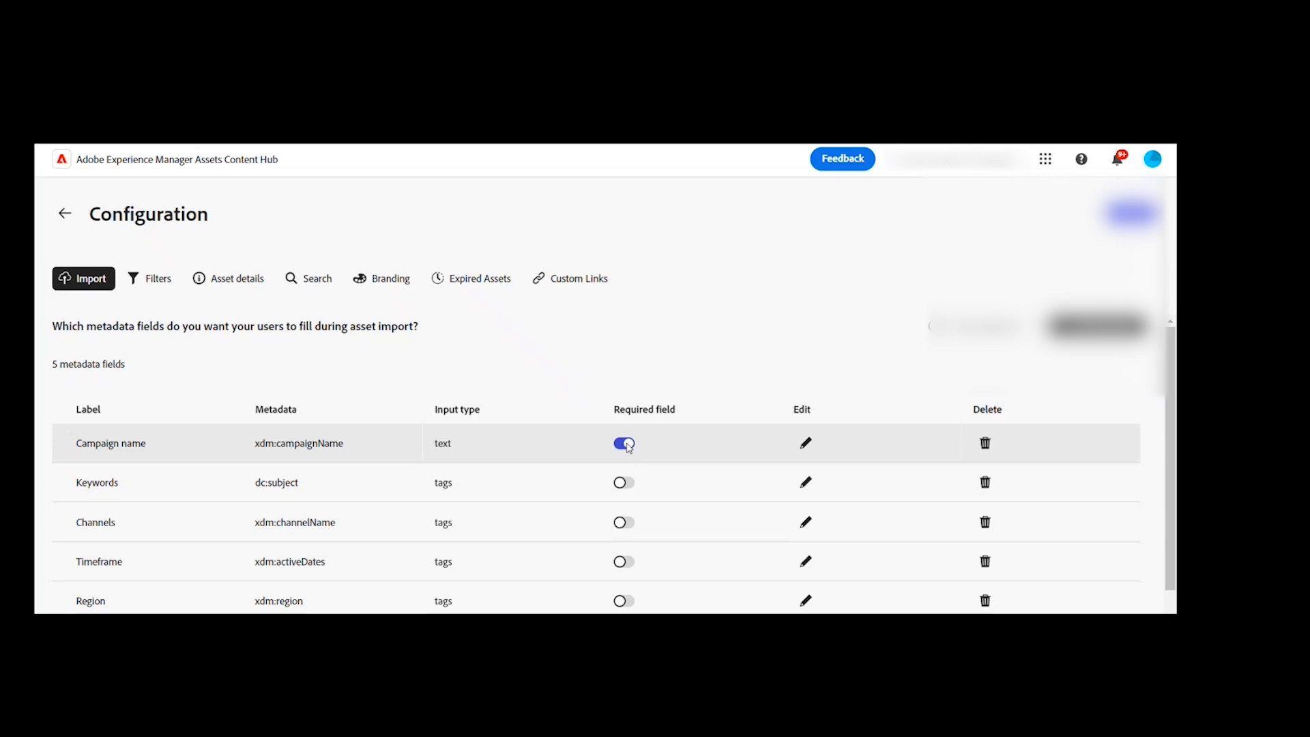
pyautogui.click(630, 452)
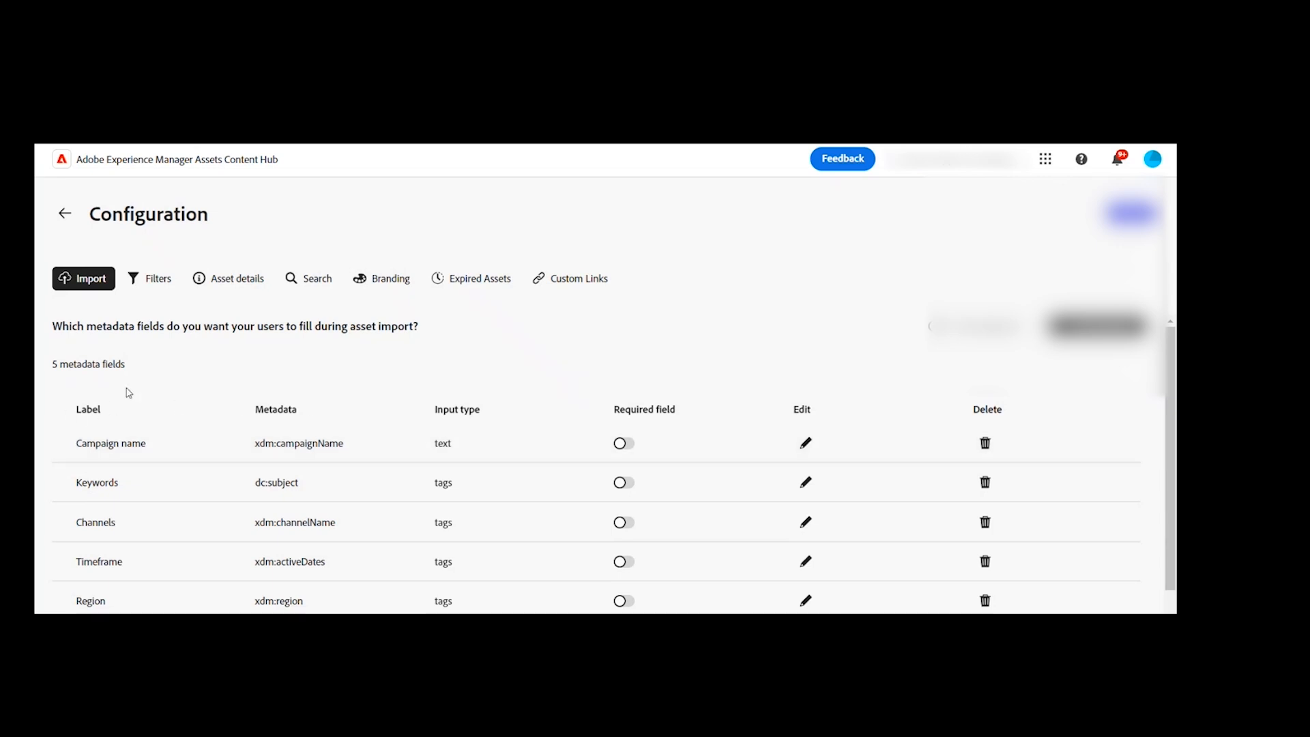
# Step: Review the list of filters available to users, with their metadata properties and data types
pyautogui.click(145, 294)
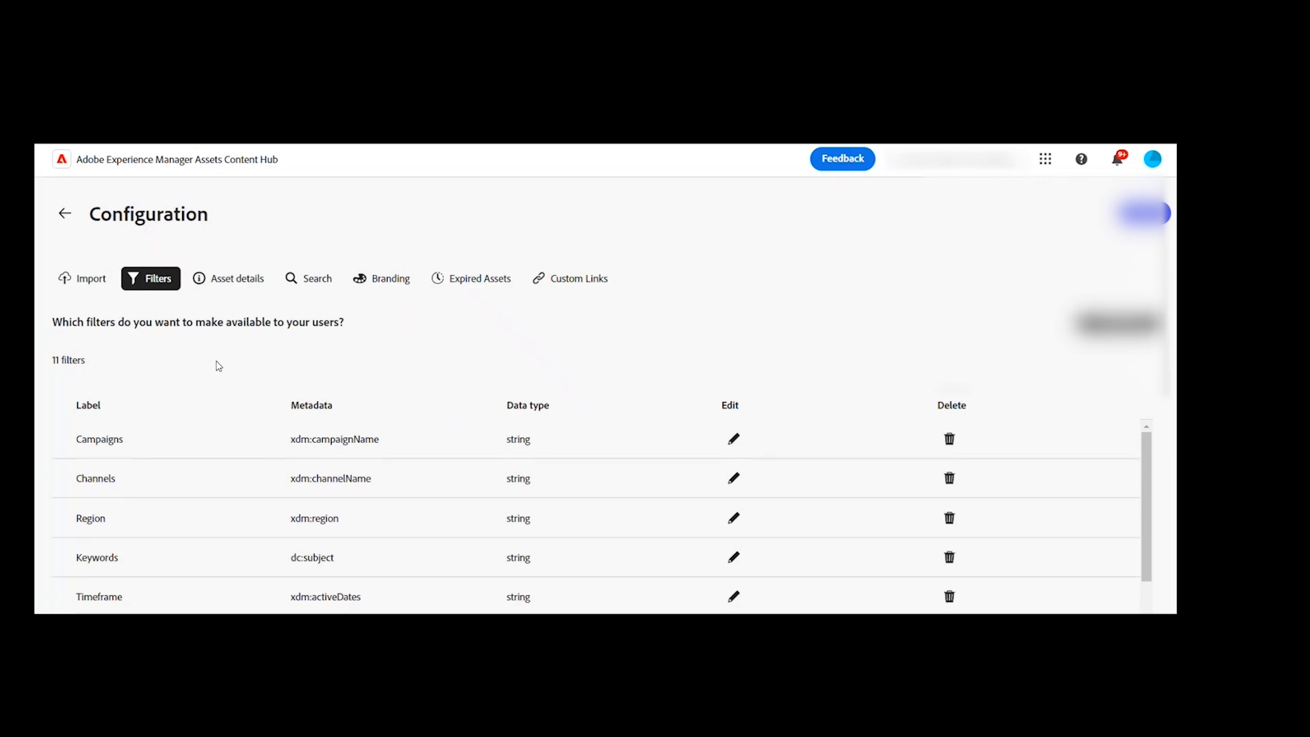
pyautogui.scroll(-1, 211, 368)
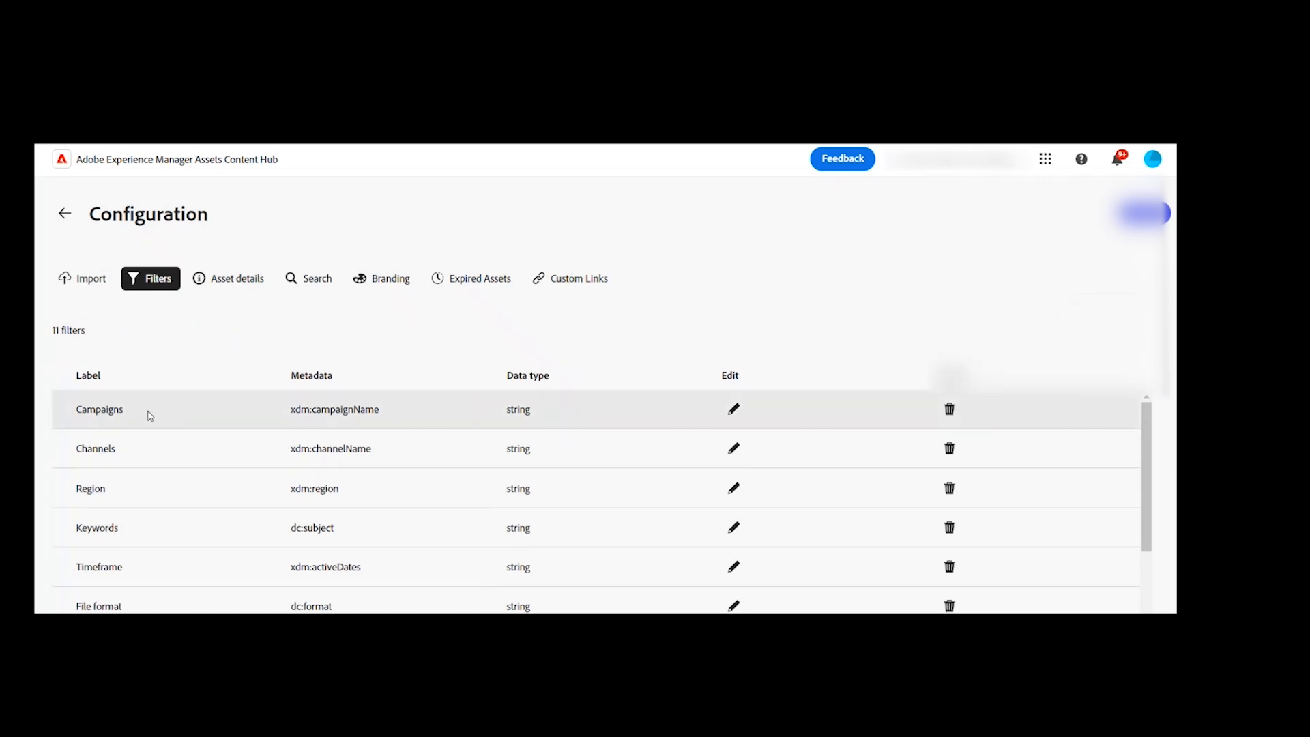
pyautogui.scroll(-1, 99, 418)
pyautogui.scroll(-1, 100, 423)
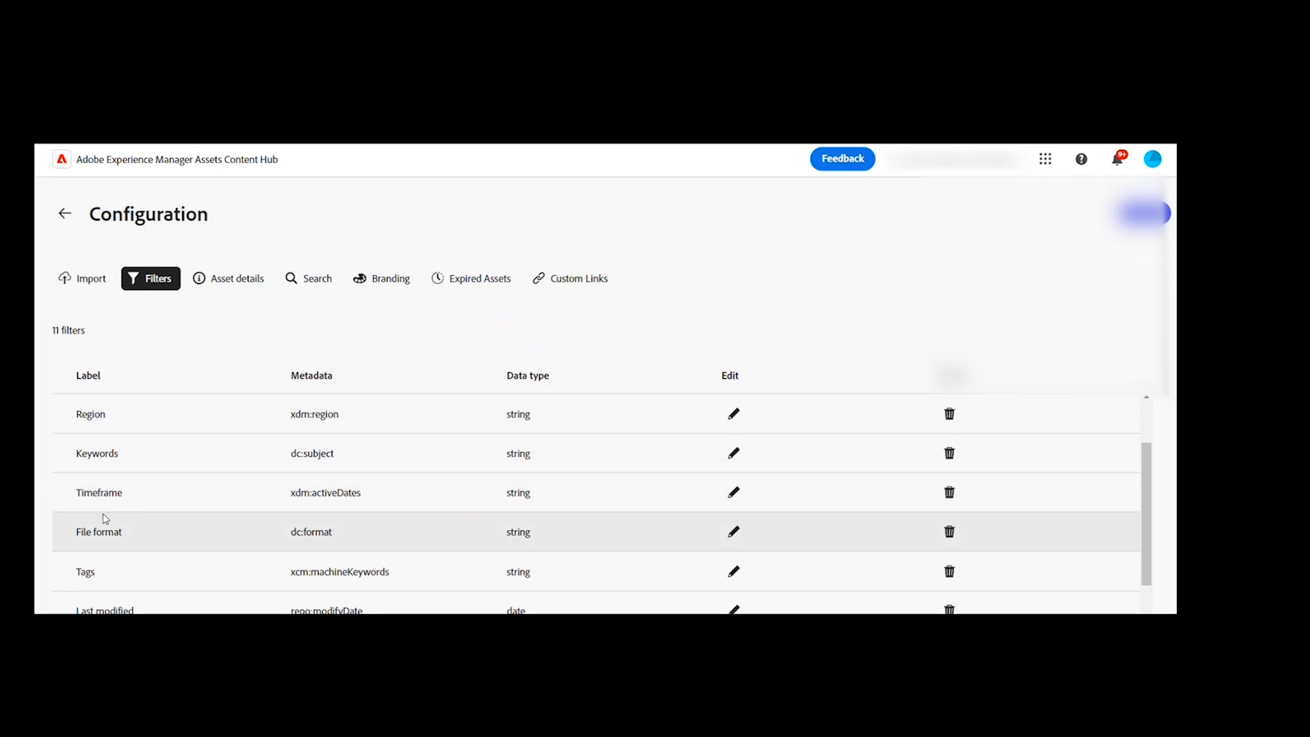
pyautogui.scroll(-2, 99, 525)
pyautogui.scroll(4, 106, 516)
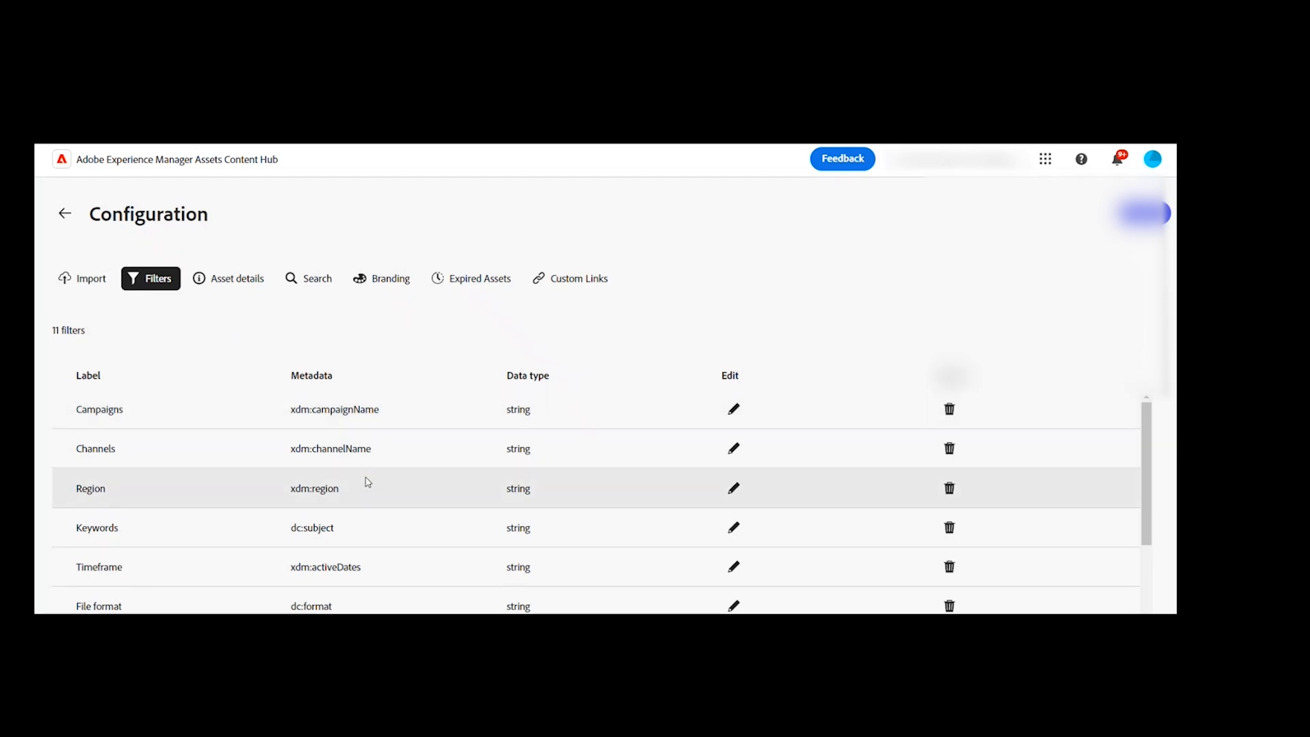
# Step: Review the list of metadata fields that can be searched on the Content Hub portal
pyautogui.click(308, 280)
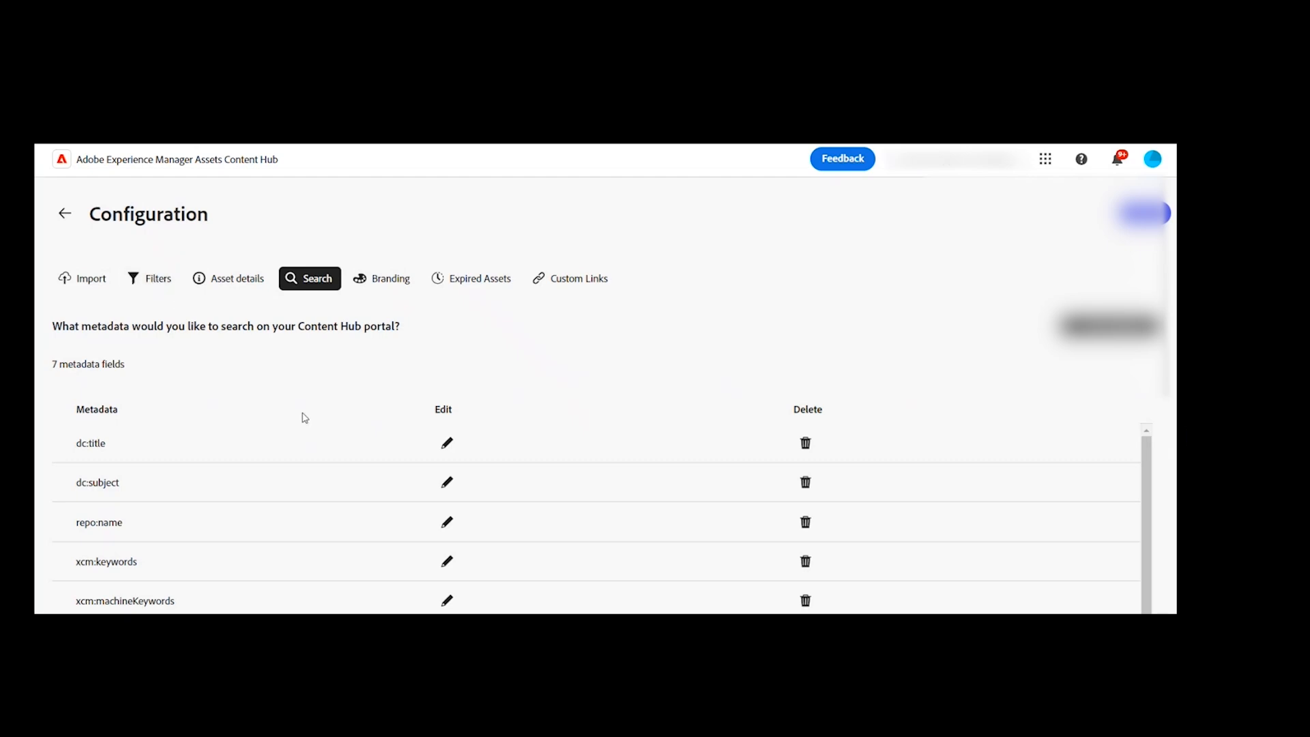
pyautogui.scroll(-1, 305, 418)
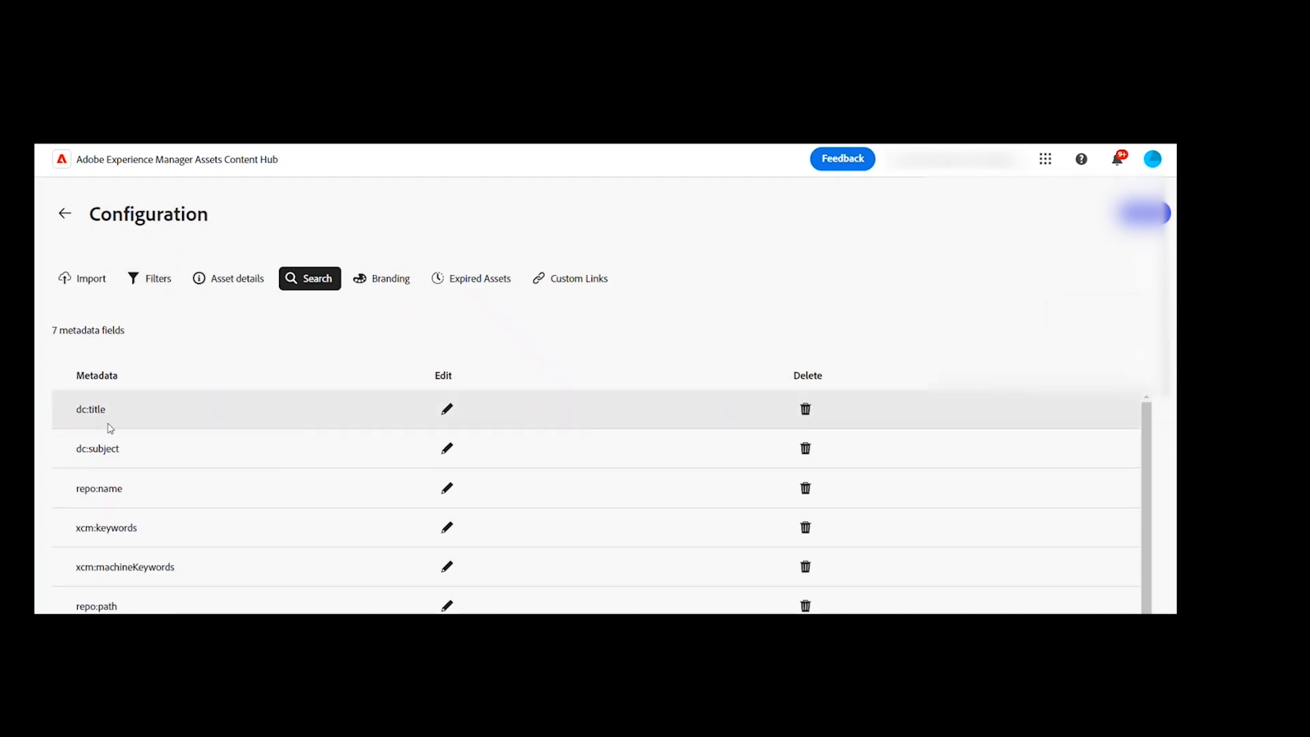
pyautogui.scroll(1, 109, 428)
pyautogui.scroll(-1, 179, 448)
pyautogui.rightClick(179, 446)
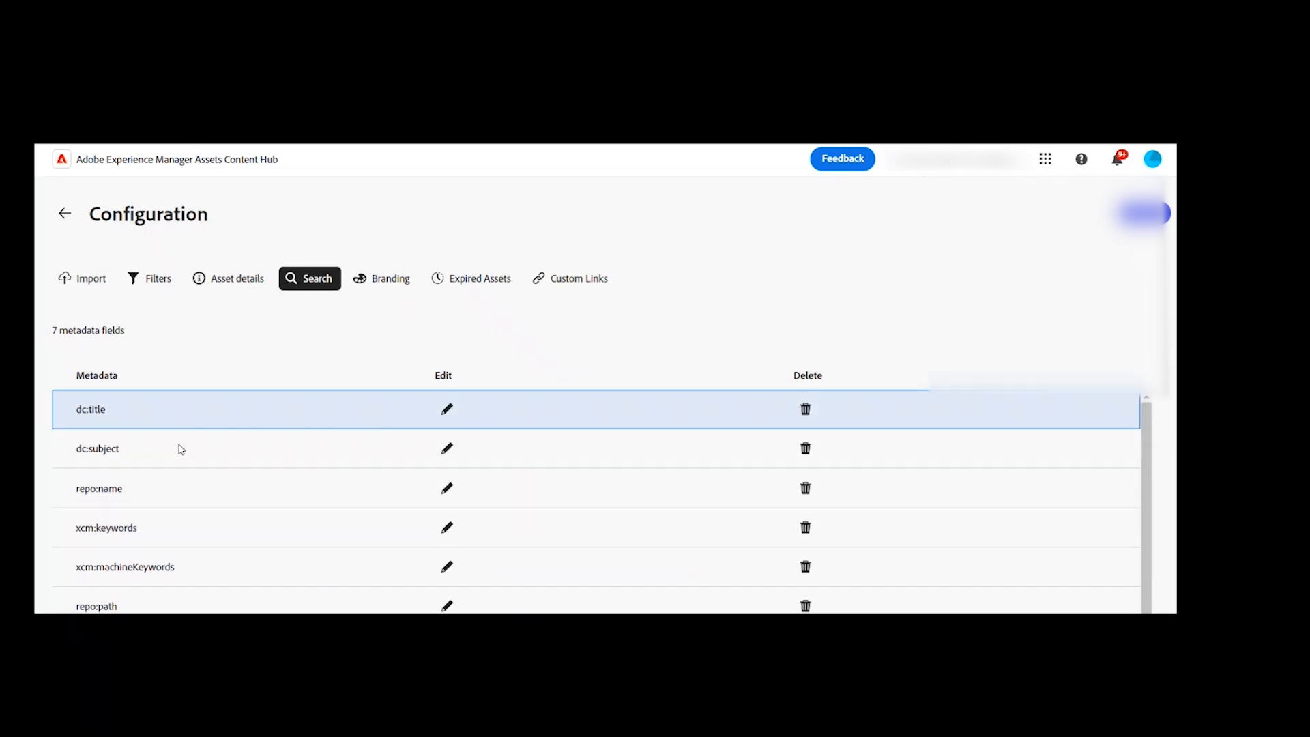
pyautogui.click(484, 335)
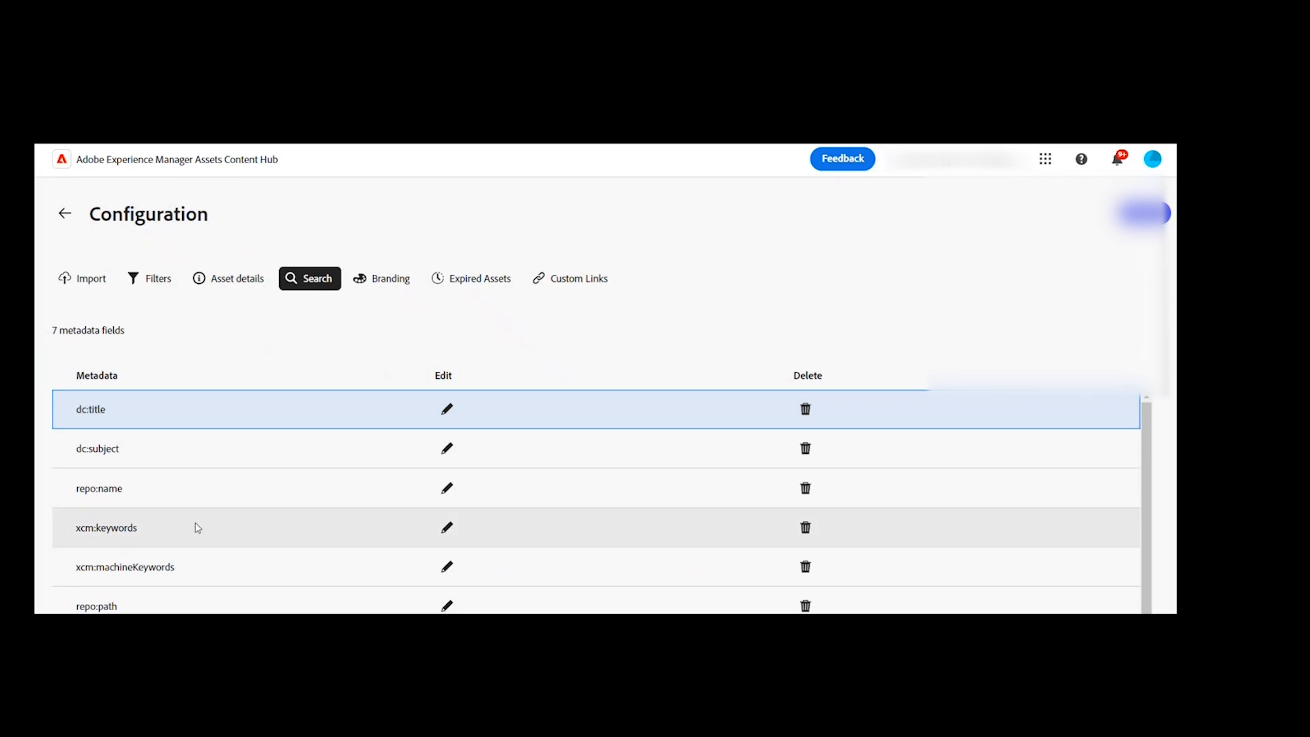
pyautogui.scroll(-1, 912, 580)
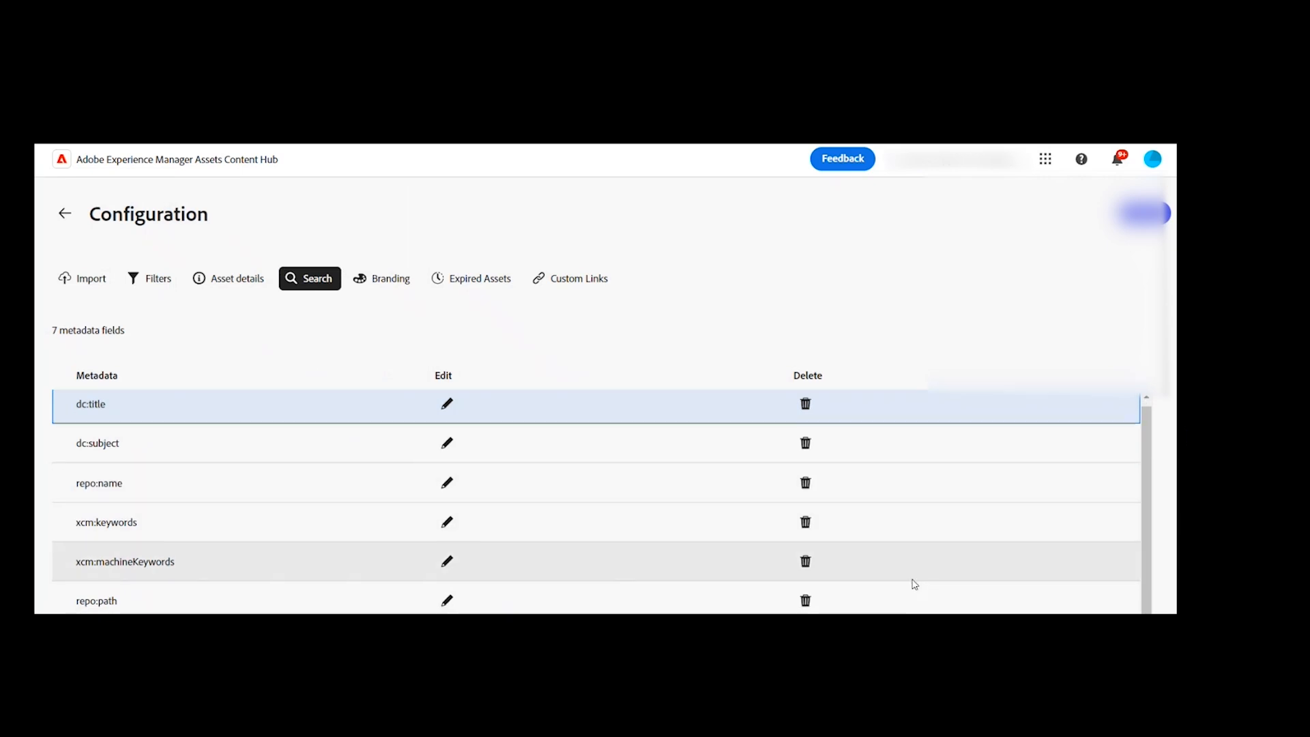
pyautogui.scroll(1, 913, 589)
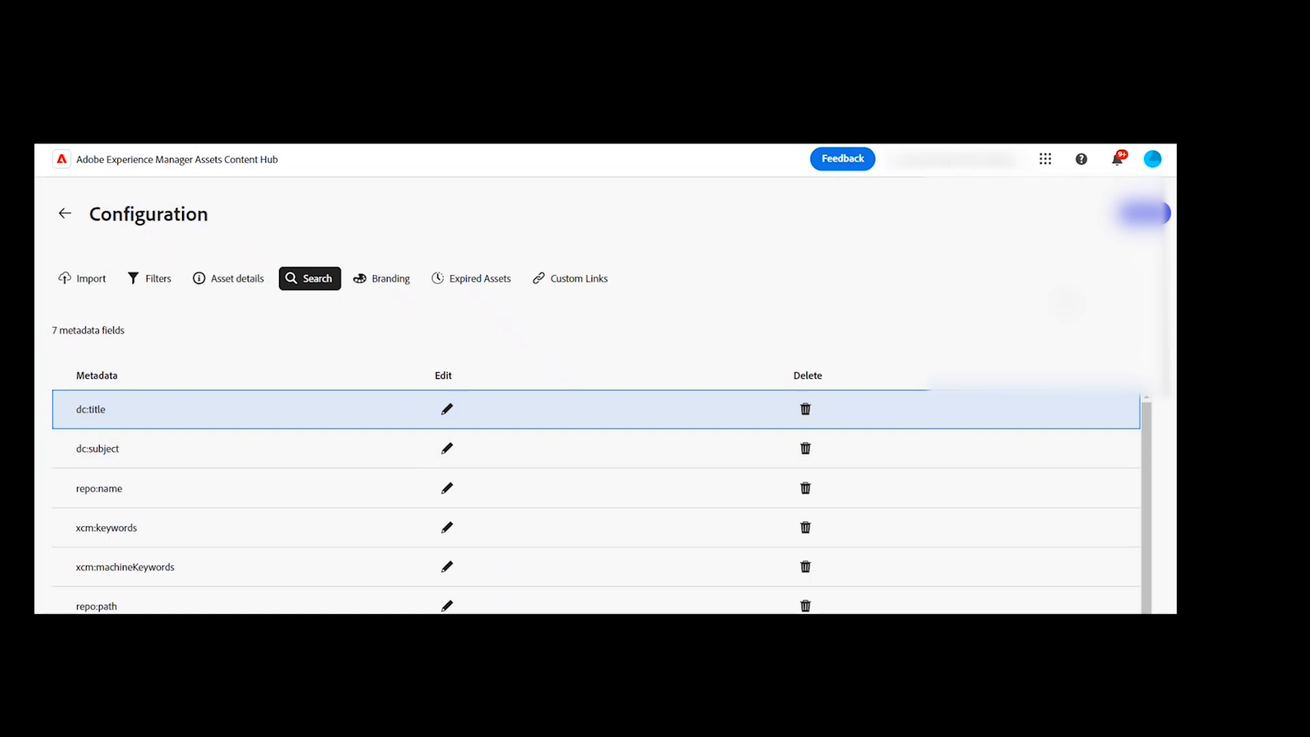
pyautogui.scroll(1, 1098, 355)
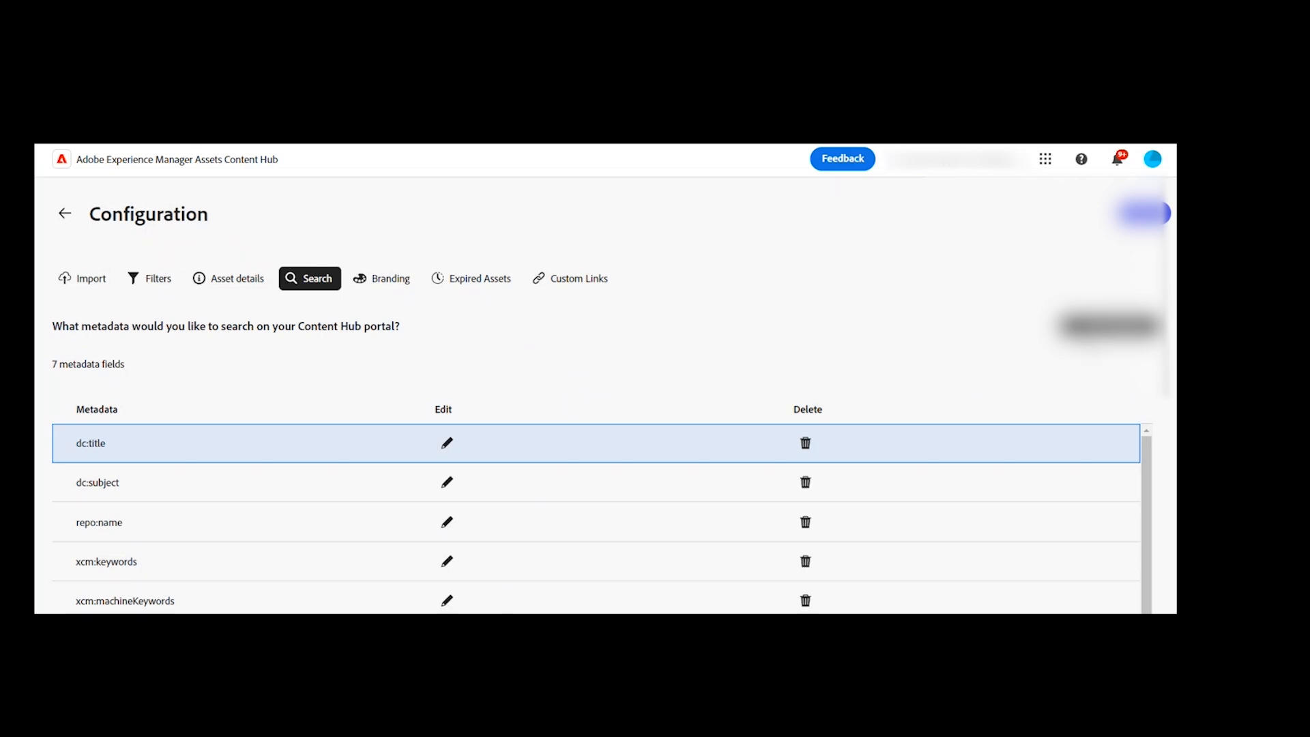
# Step: Review the metadata fields that users see on the asset details page, with their labels and data types
pyautogui.click(226, 284)
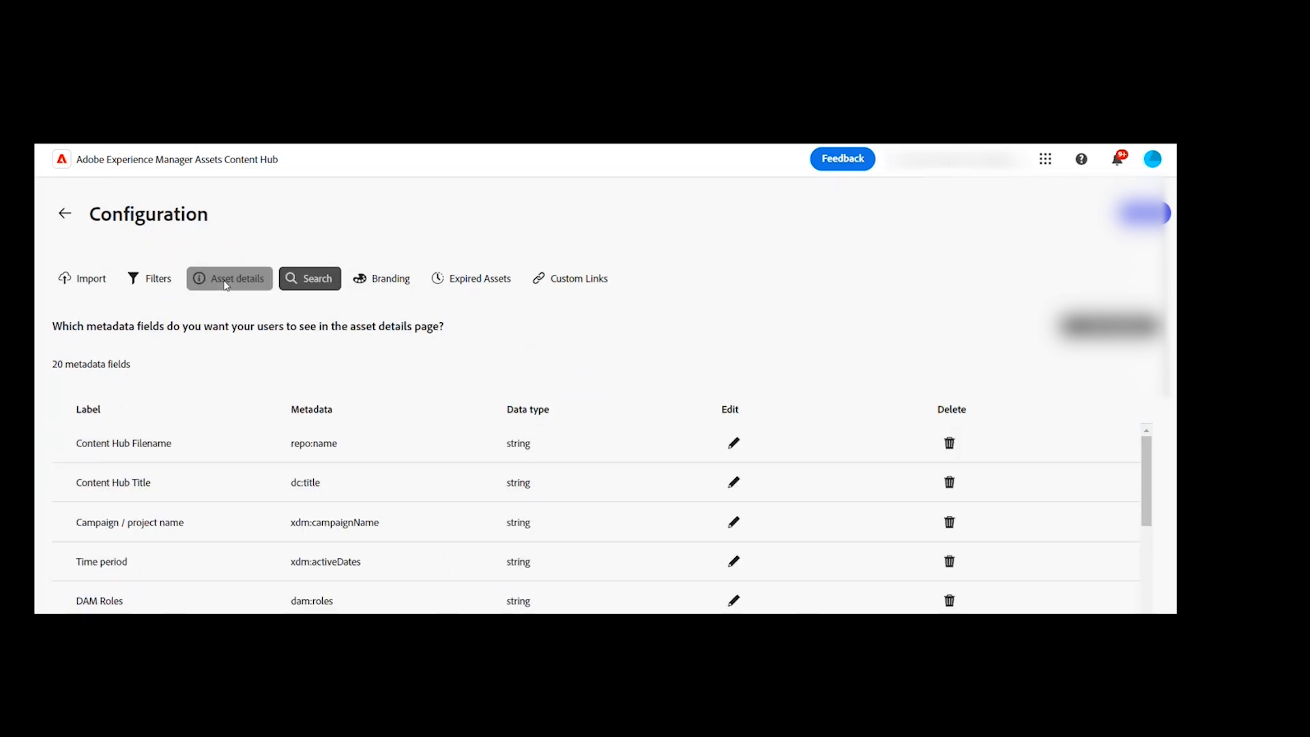
pyautogui.scroll(-3, 302, 456)
pyautogui.scroll(3, 205, 478)
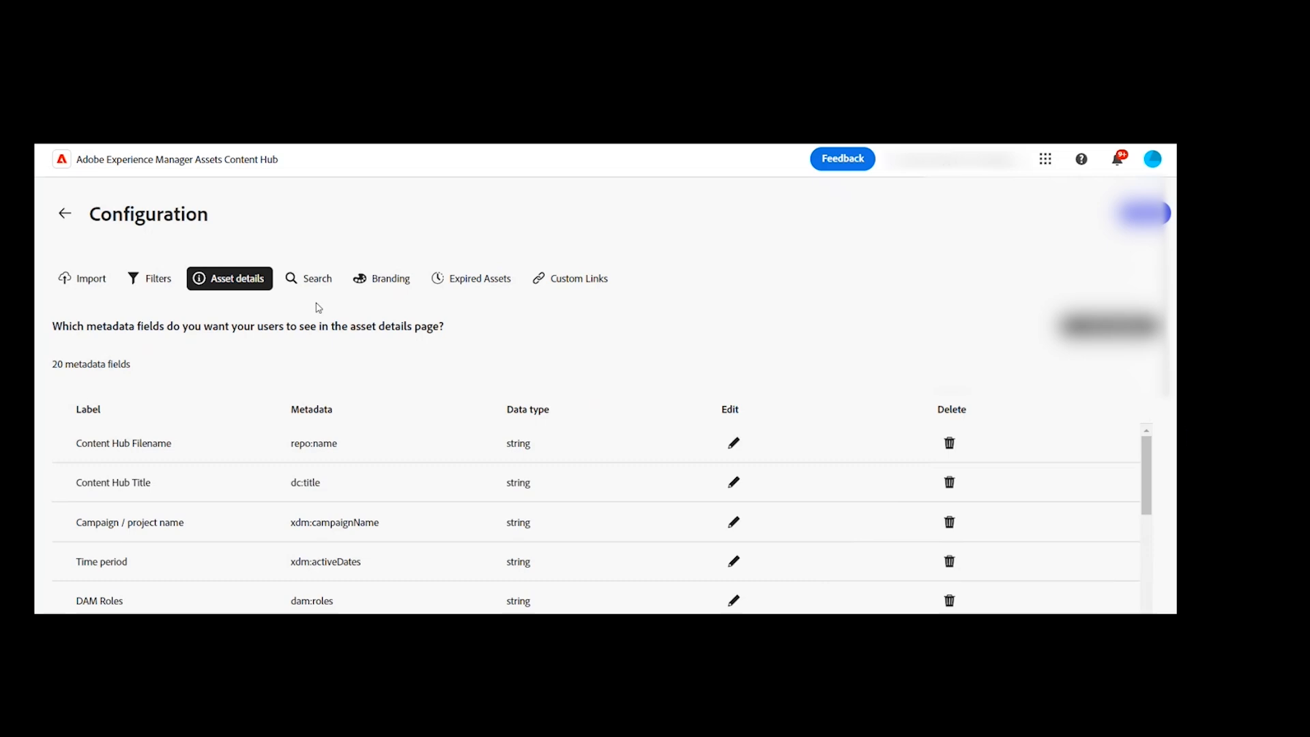
# Step: Review the portal's banner branding text and the visibility and download restrictions for expired assets
pyautogui.click(311, 280)
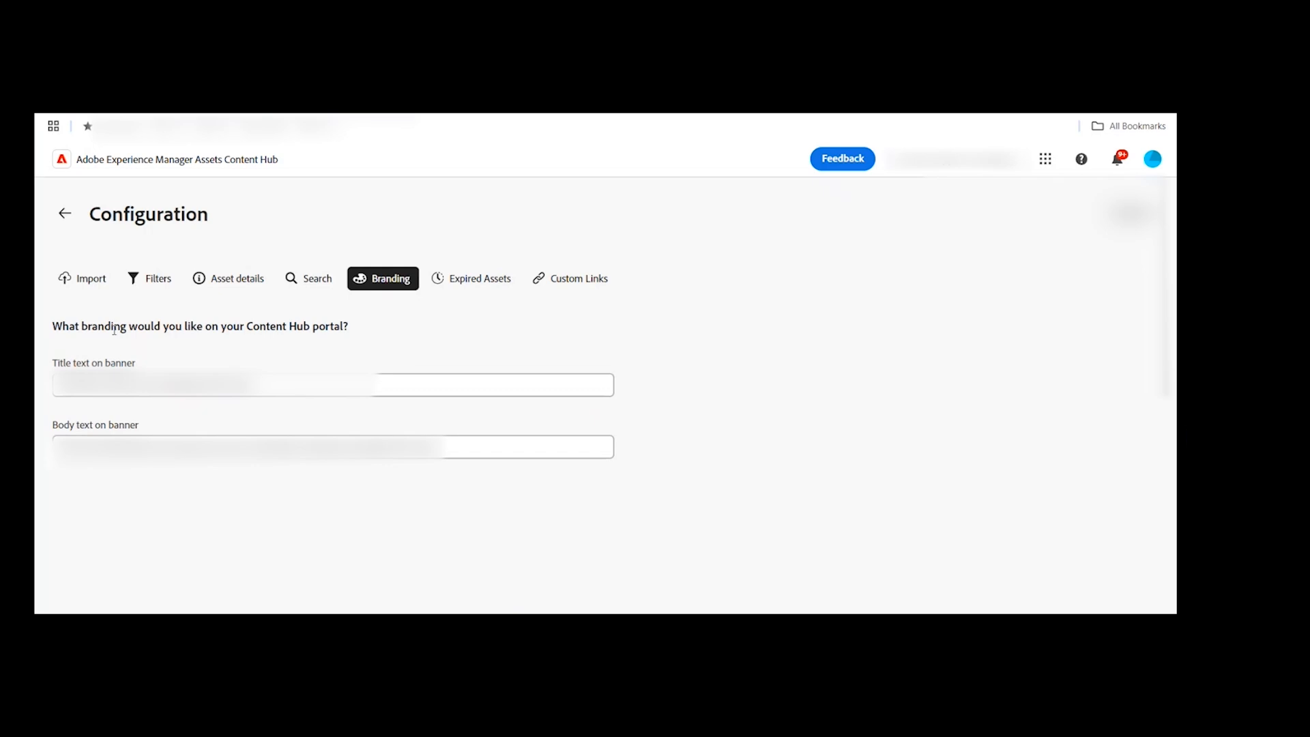
pyautogui.click(517, 281)
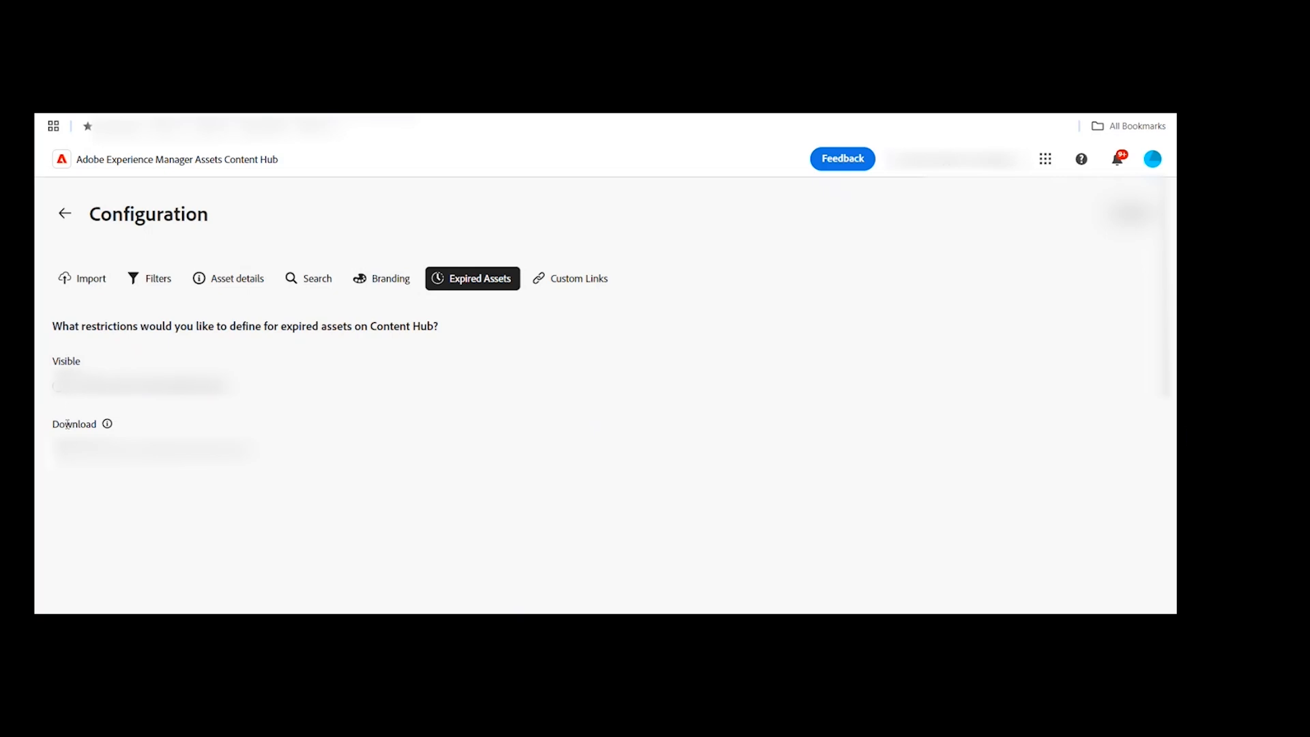
# Step: Review the portal's custom links and examine the form for adding a custom link, closing it without adding one
pyautogui.click(564, 286)
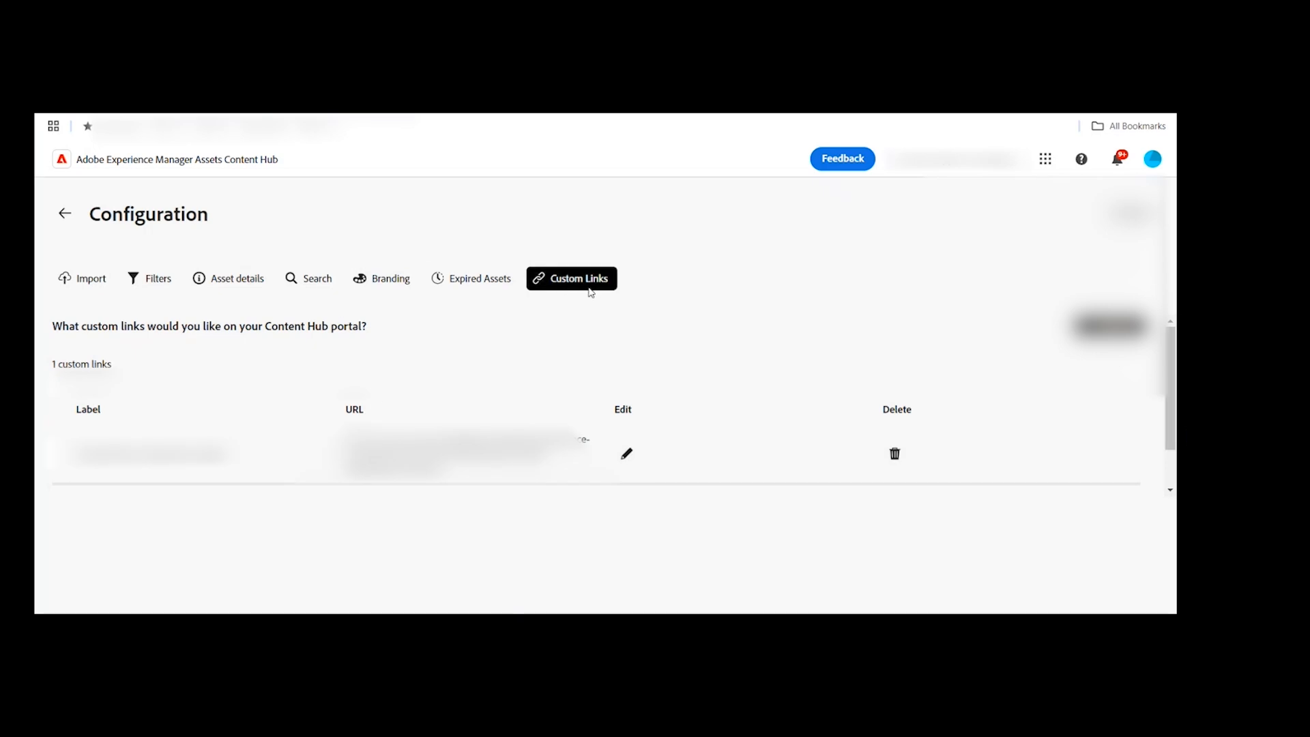
pyautogui.click(1111, 326)
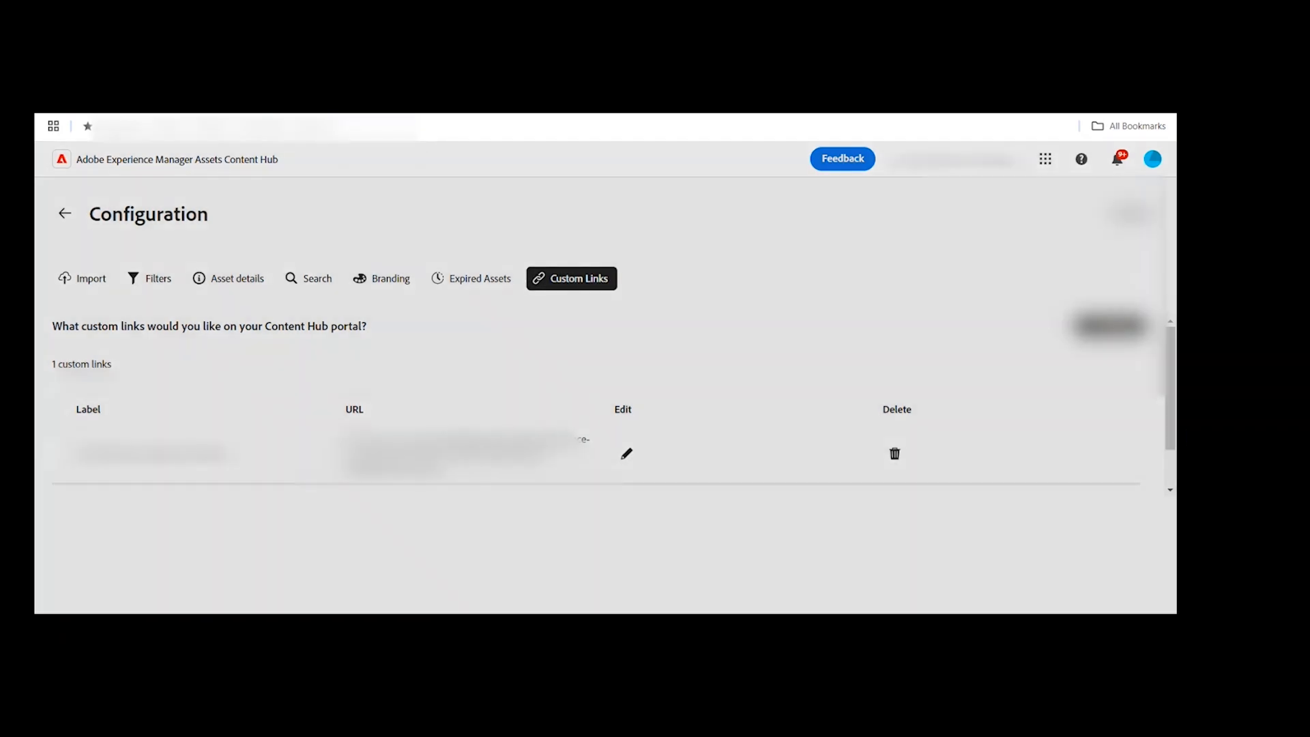
pyautogui.click(477, 400)
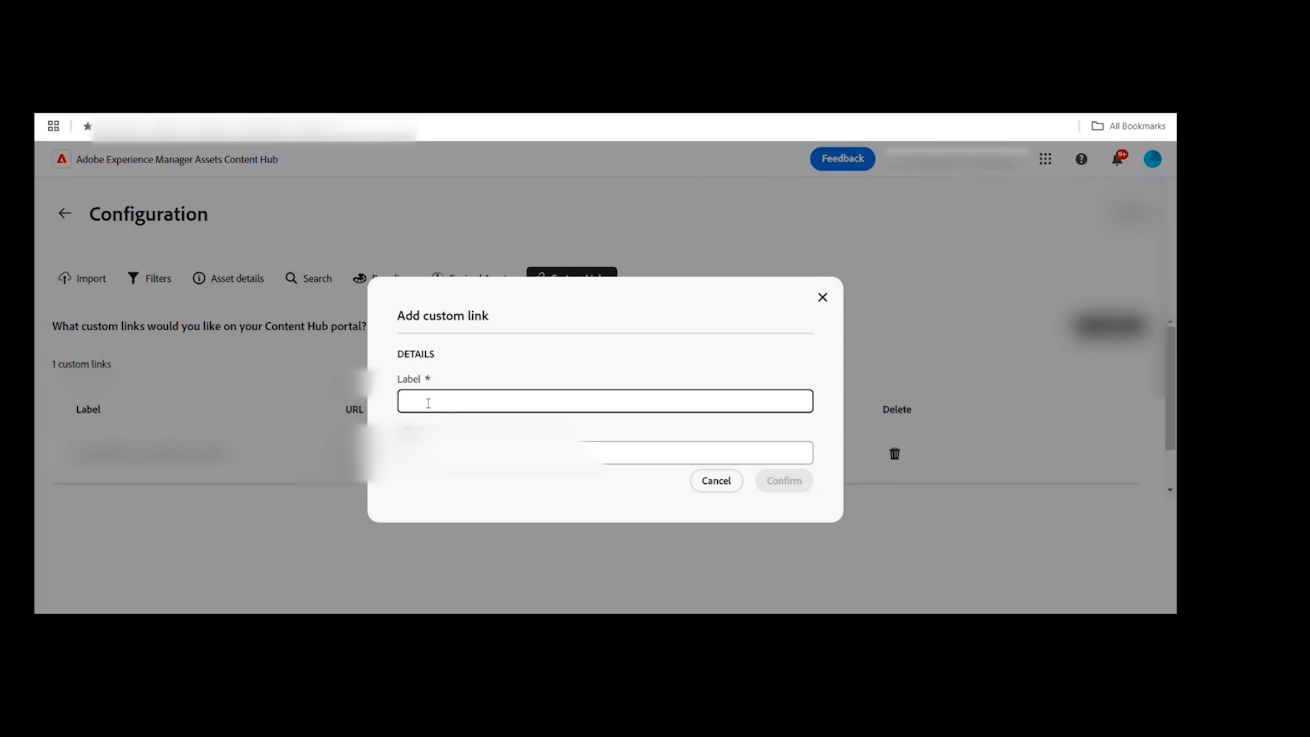
pyautogui.press('Tab')
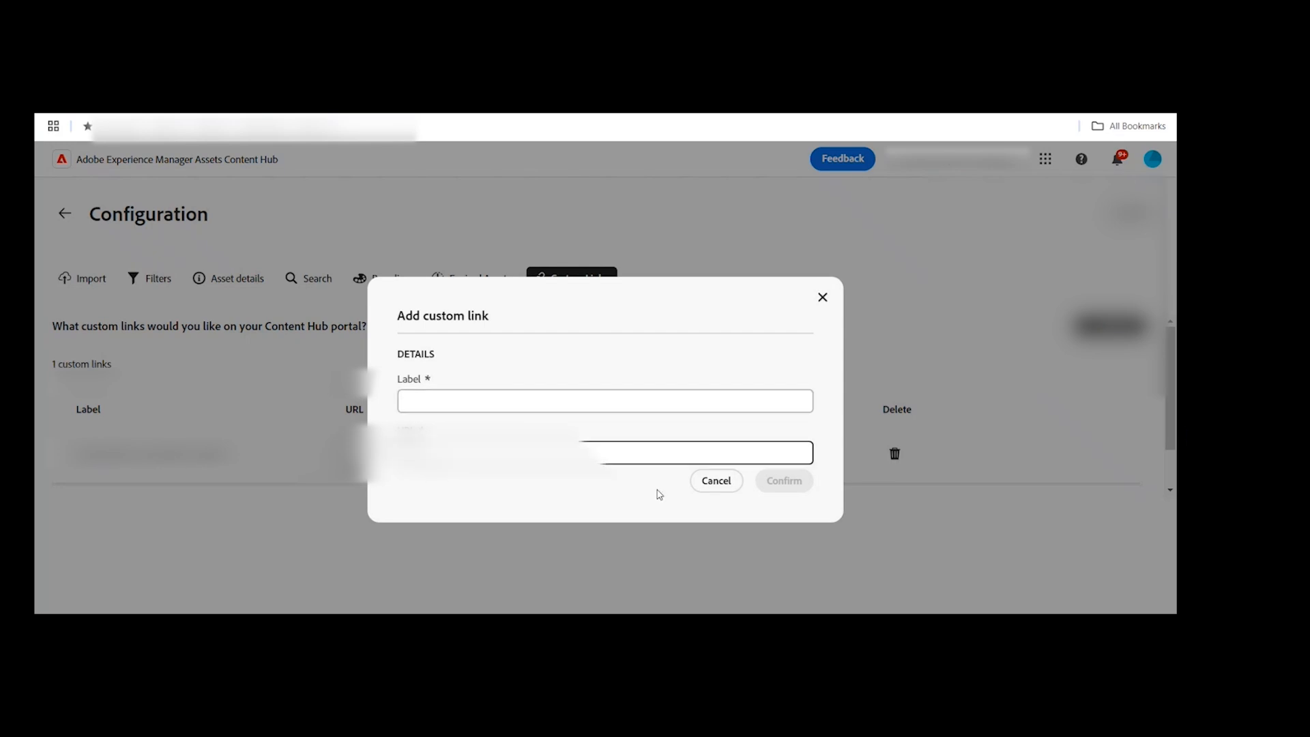
pyautogui.click(727, 487)
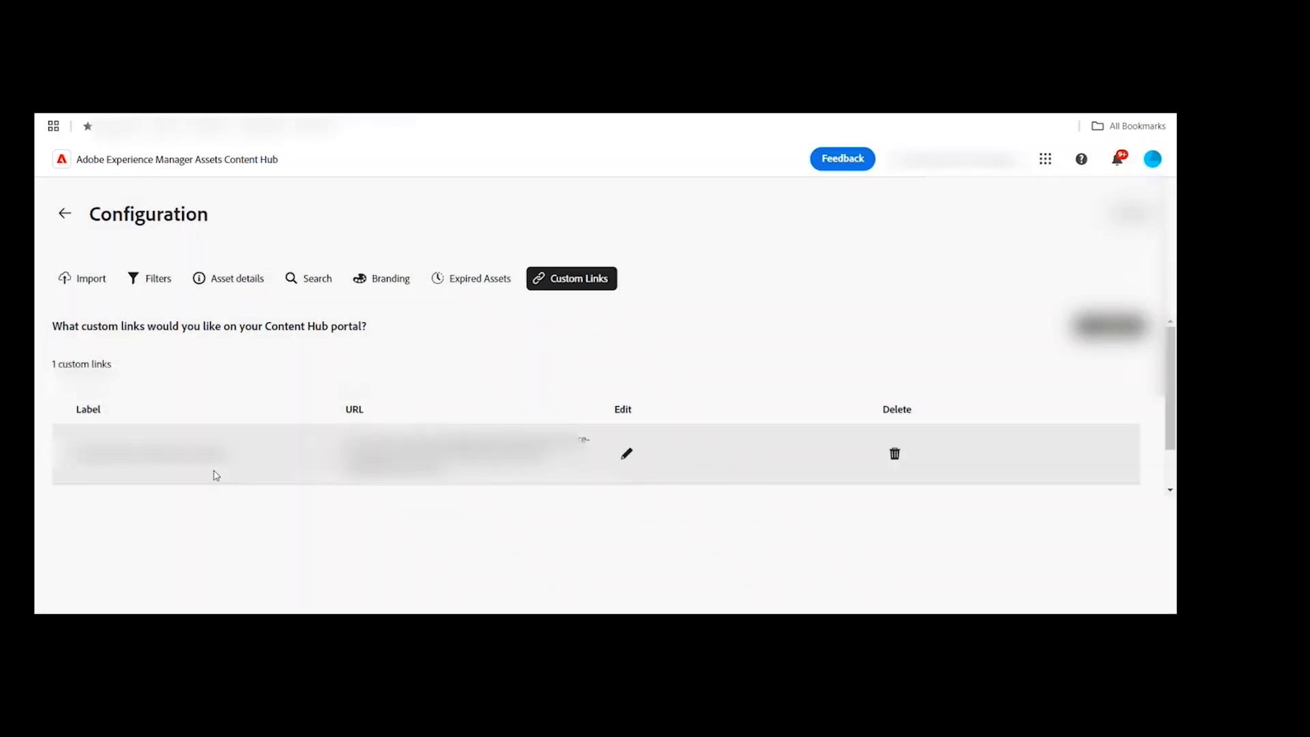